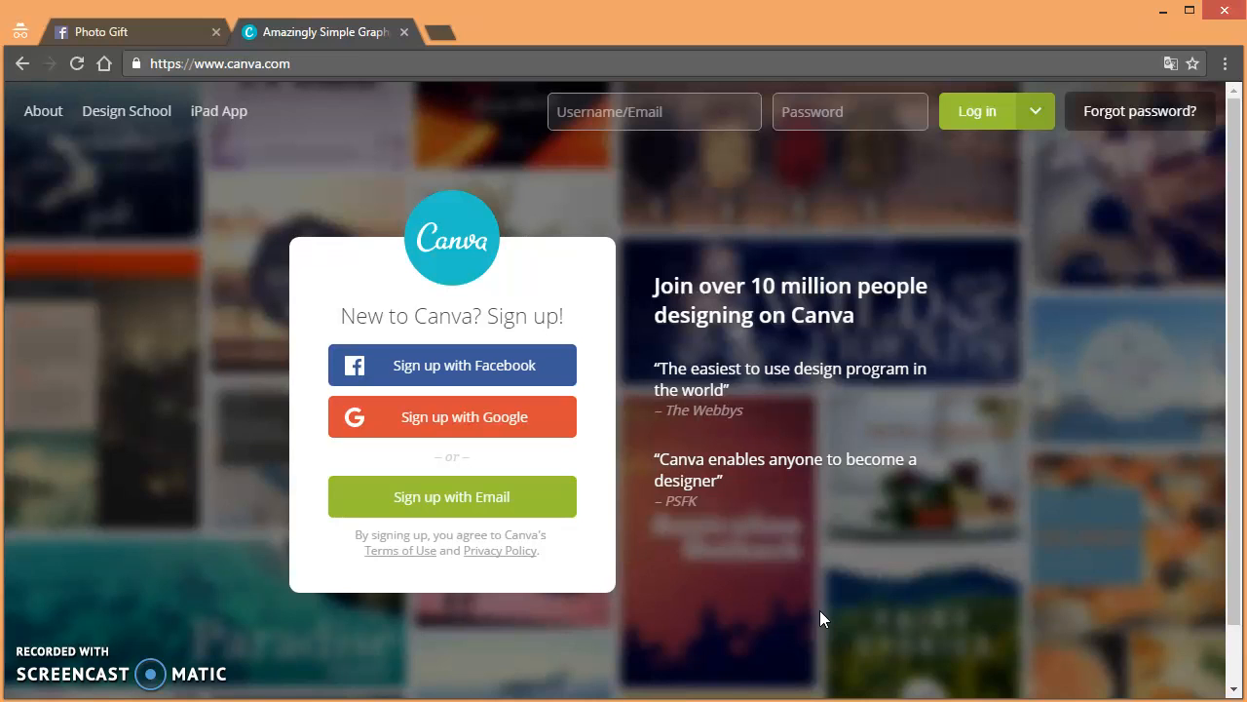
# Step: View the Photo Gift page on Facebook and sign up to Canva with the Facebook account
pyautogui.click(431, 378)
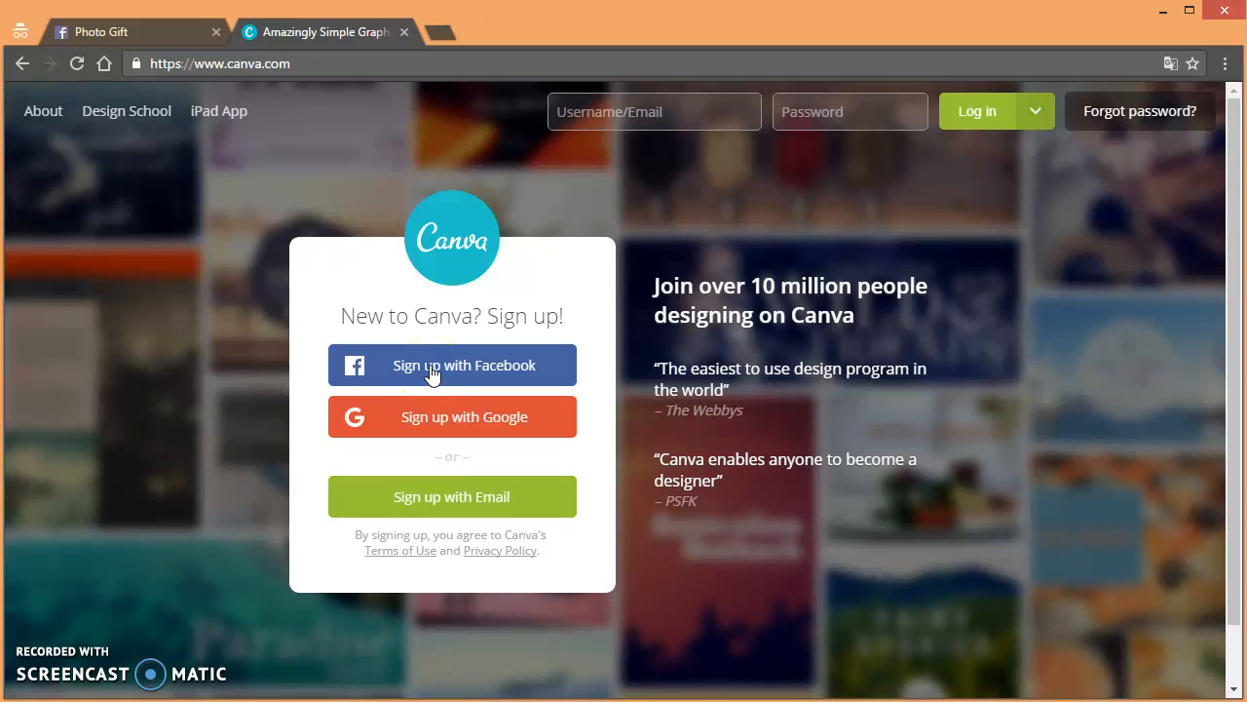
pyautogui.click(151, 31)
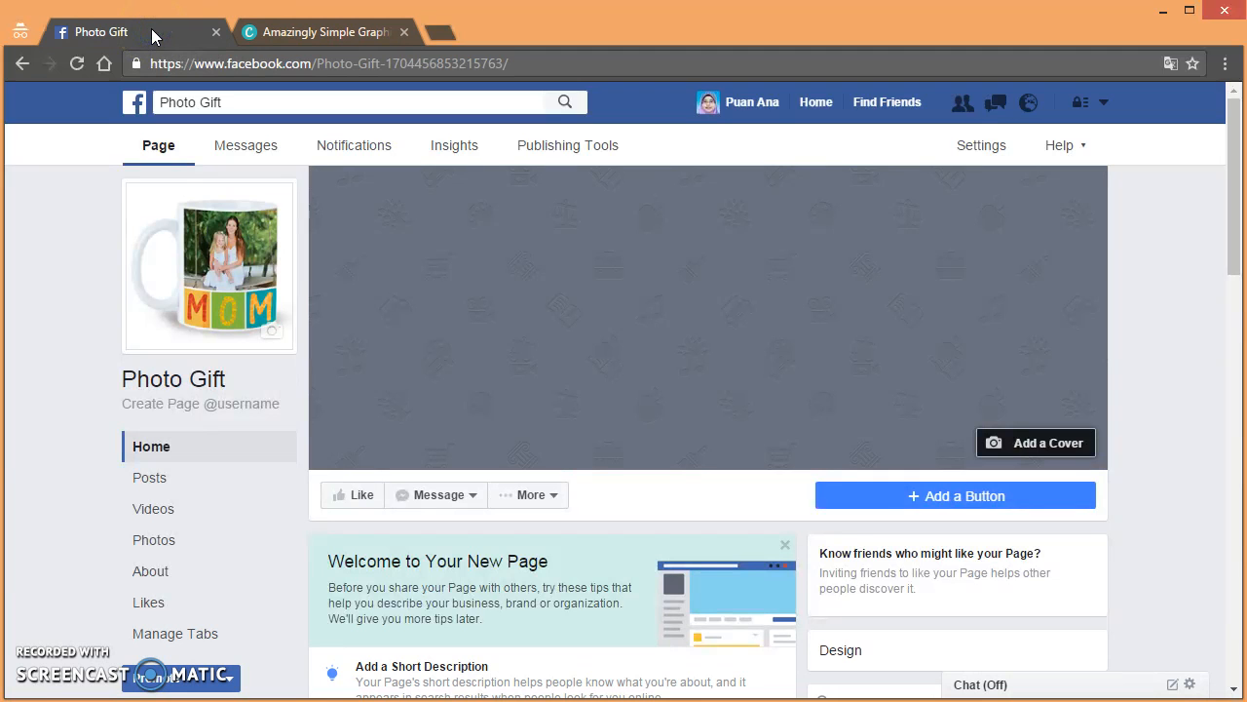
pyautogui.click(294, 41)
pyautogui.click(460, 370)
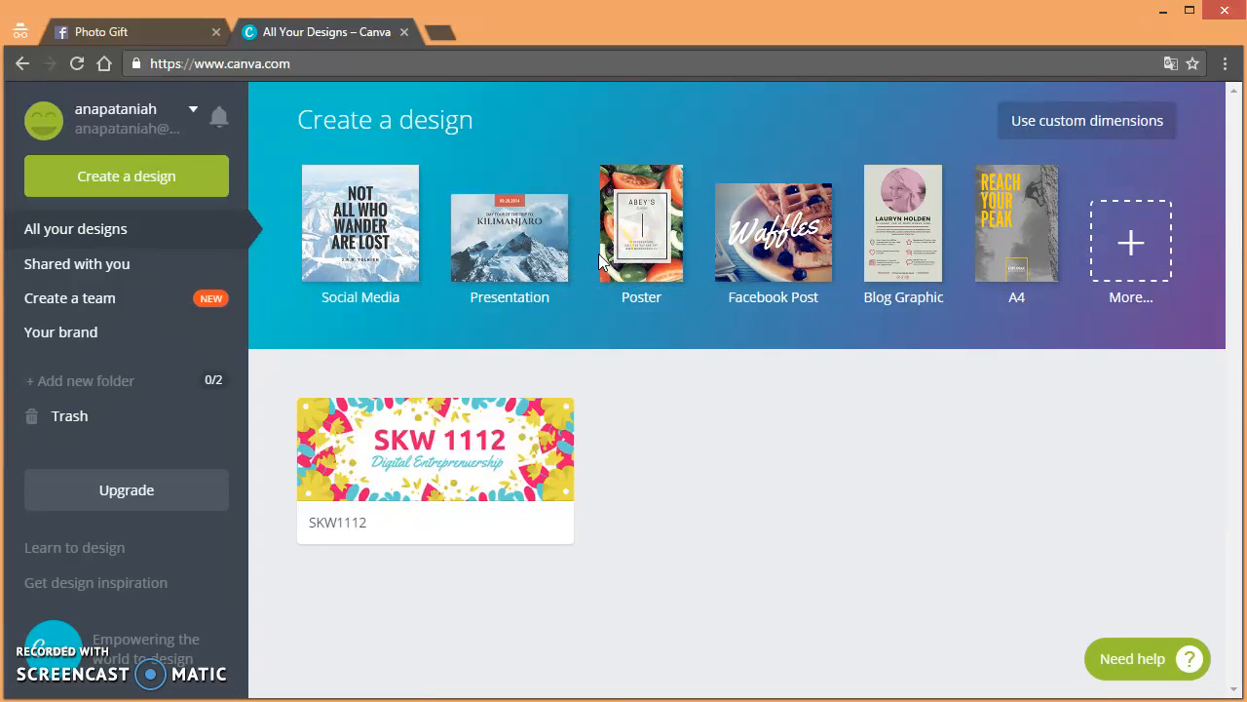
# Step: Browse the full list of design types and create a new Facebook Cover design
pyautogui.click(1130, 251)
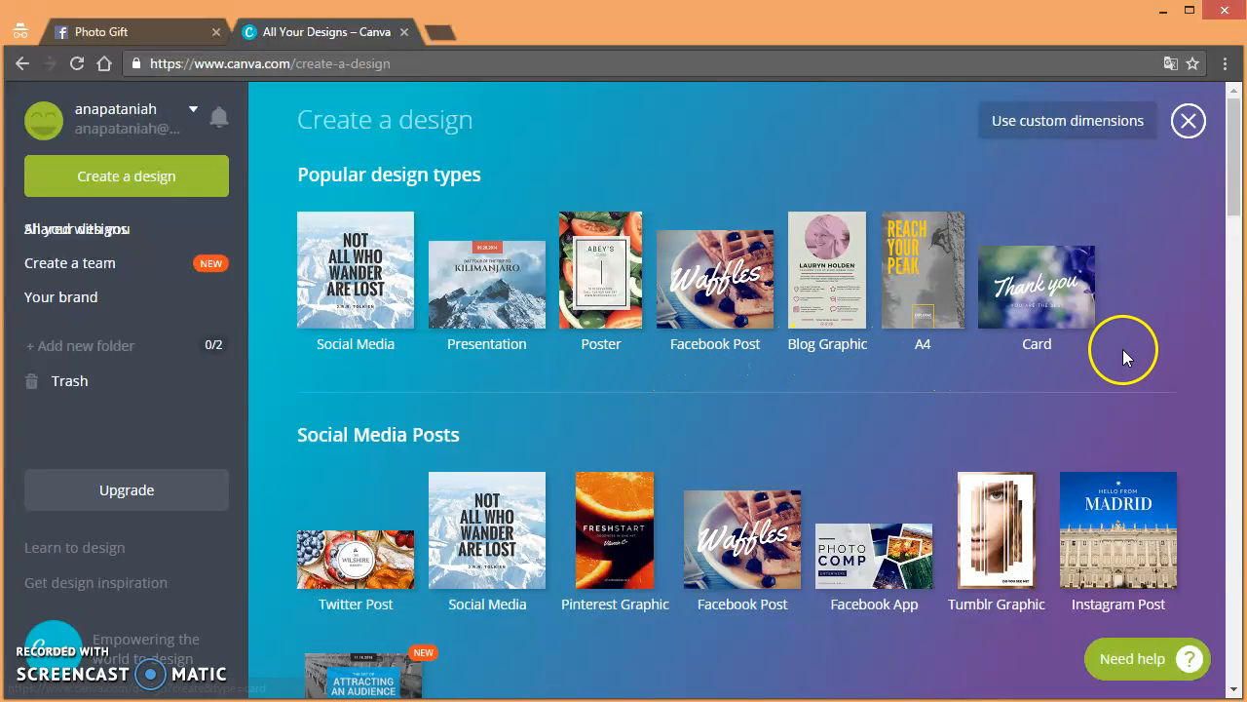
pyautogui.moveTo(1238, 187); pyautogui.dragTo(1234, 237)
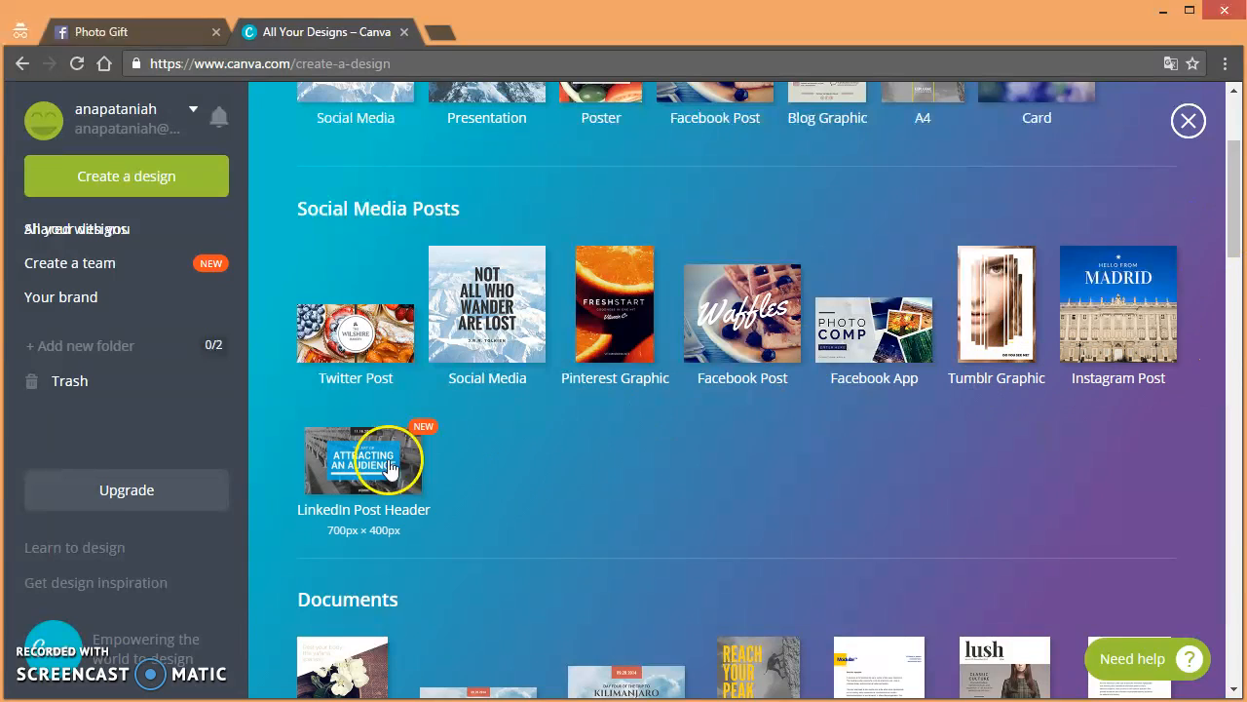
pyautogui.moveTo(1225, 228); pyautogui.dragTo(1228, 393)
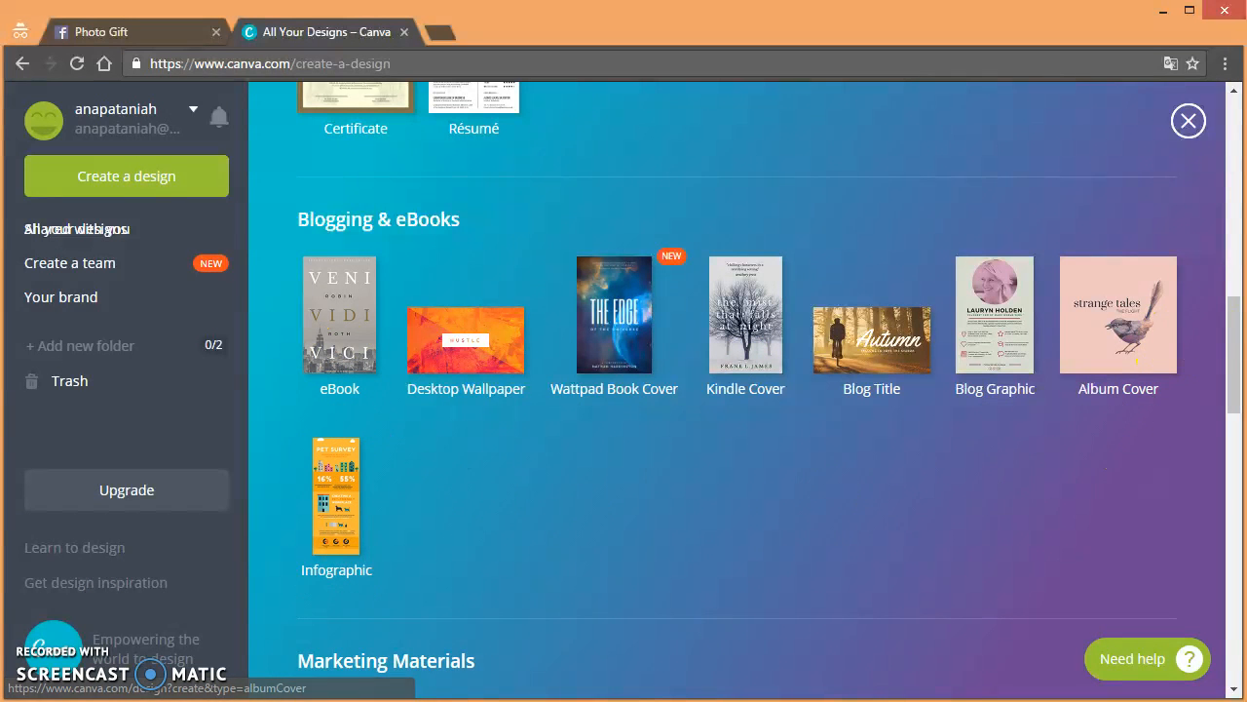
pyautogui.moveTo(1231, 354); pyautogui.dragTo(1233, 443)
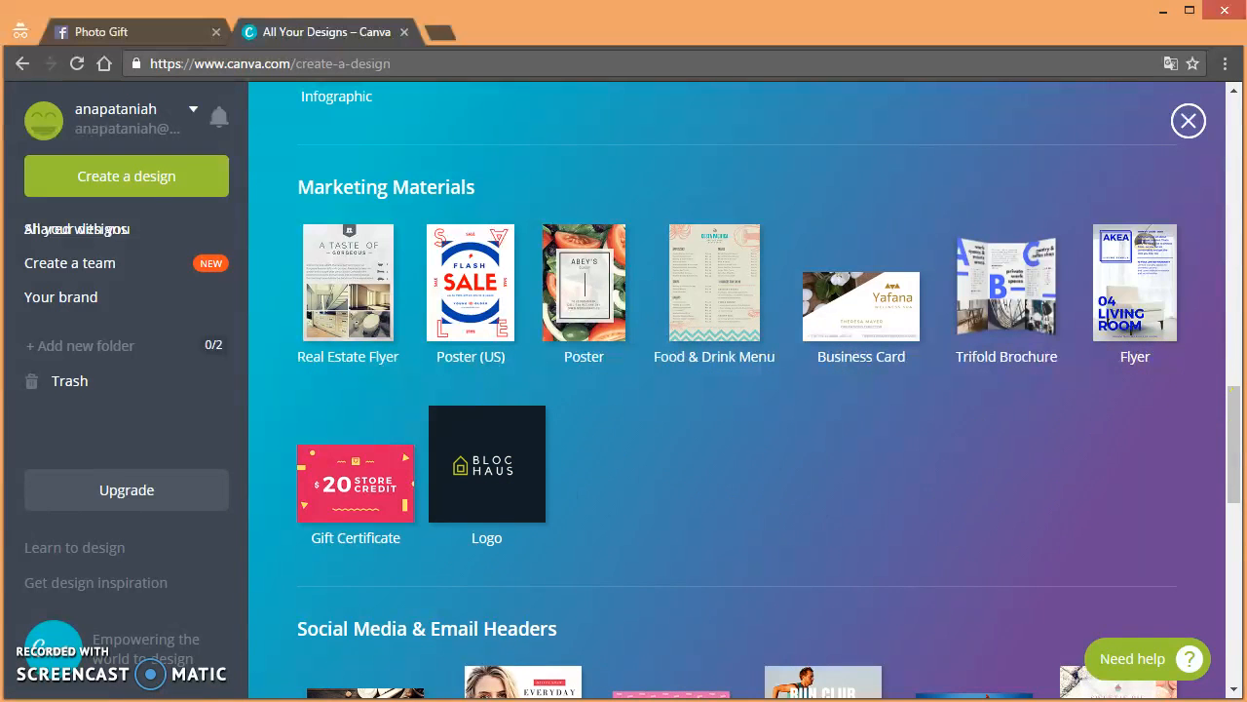
pyautogui.moveTo(1238, 453); pyautogui.dragTo(1238, 625)
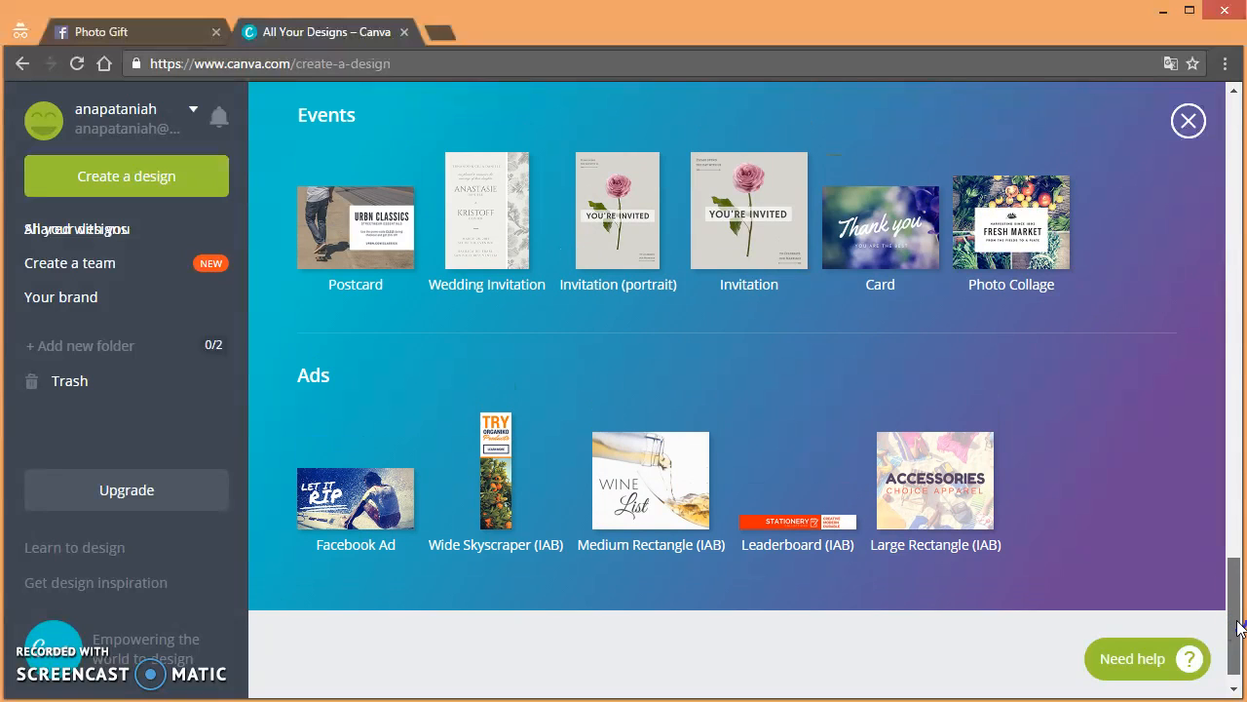
pyautogui.moveTo(1239, 628); pyautogui.dragTo(1240, 164)
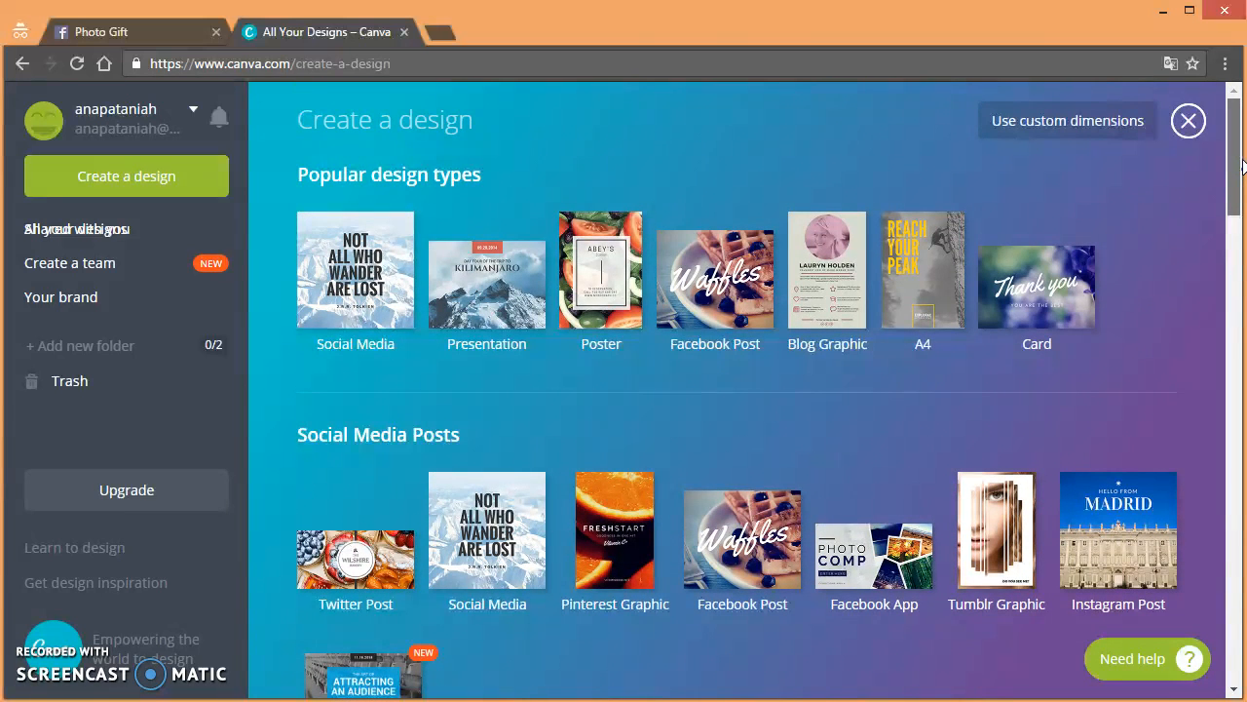
pyautogui.moveTo(1242, 168); pyautogui.dragTo(1243, 573)
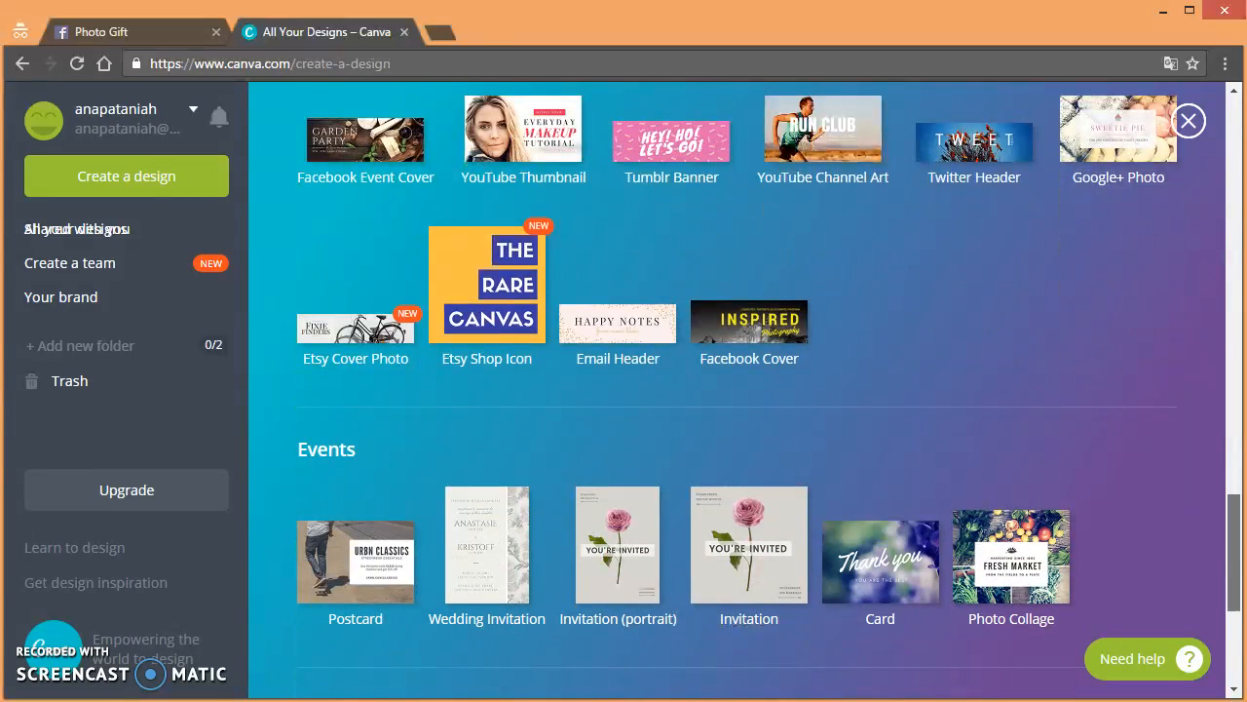
pyautogui.click(780, 347)
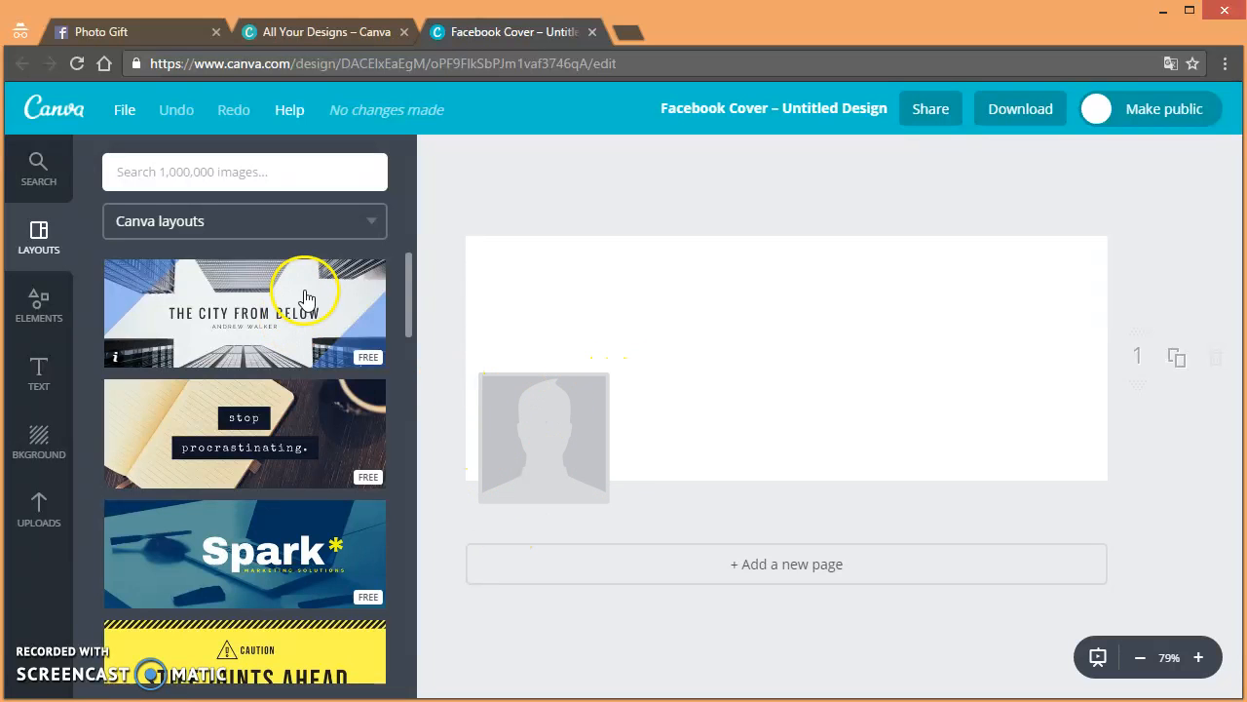
# Step: Browse the free Canva layouts and apply the cherry-blossom "Make Dreams come true" layout to the cover
pyautogui.moveTo(405, 288); pyautogui.dragTo(403, 236)
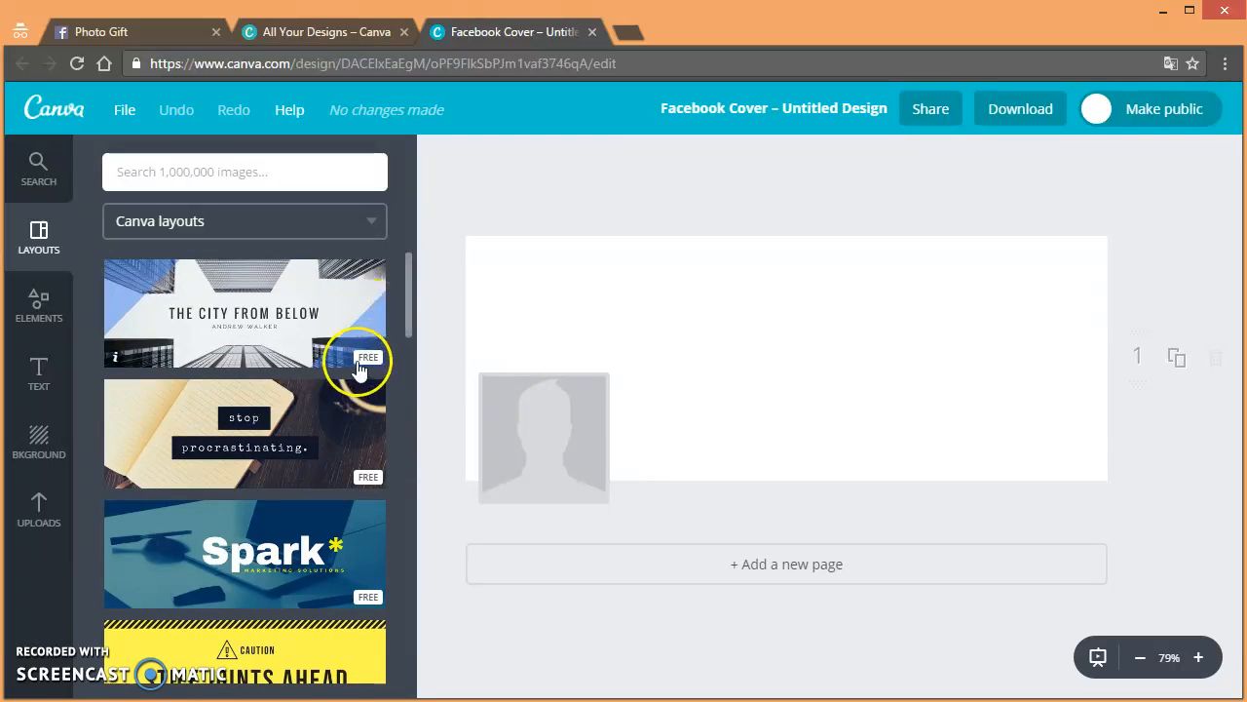
pyautogui.moveTo(410, 311); pyautogui.dragTo(411, 665)
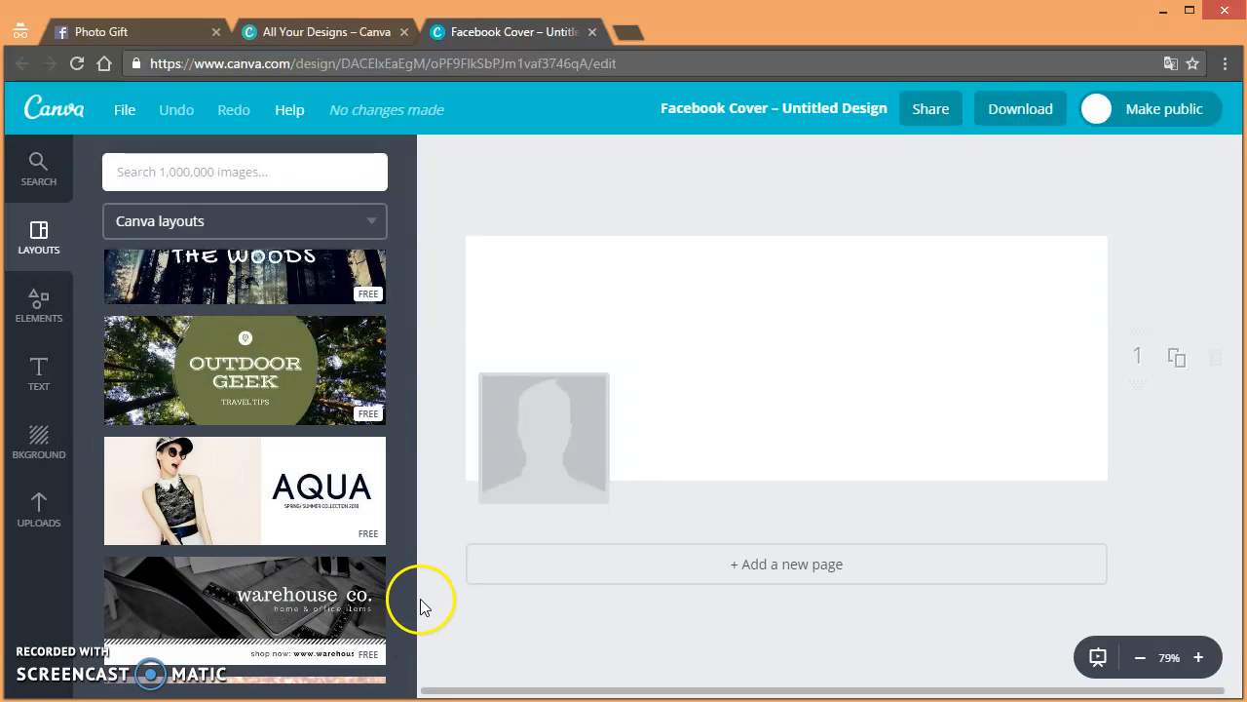
pyautogui.scroll(-2, 408, 580)
pyautogui.scroll(-2, 410, 612)
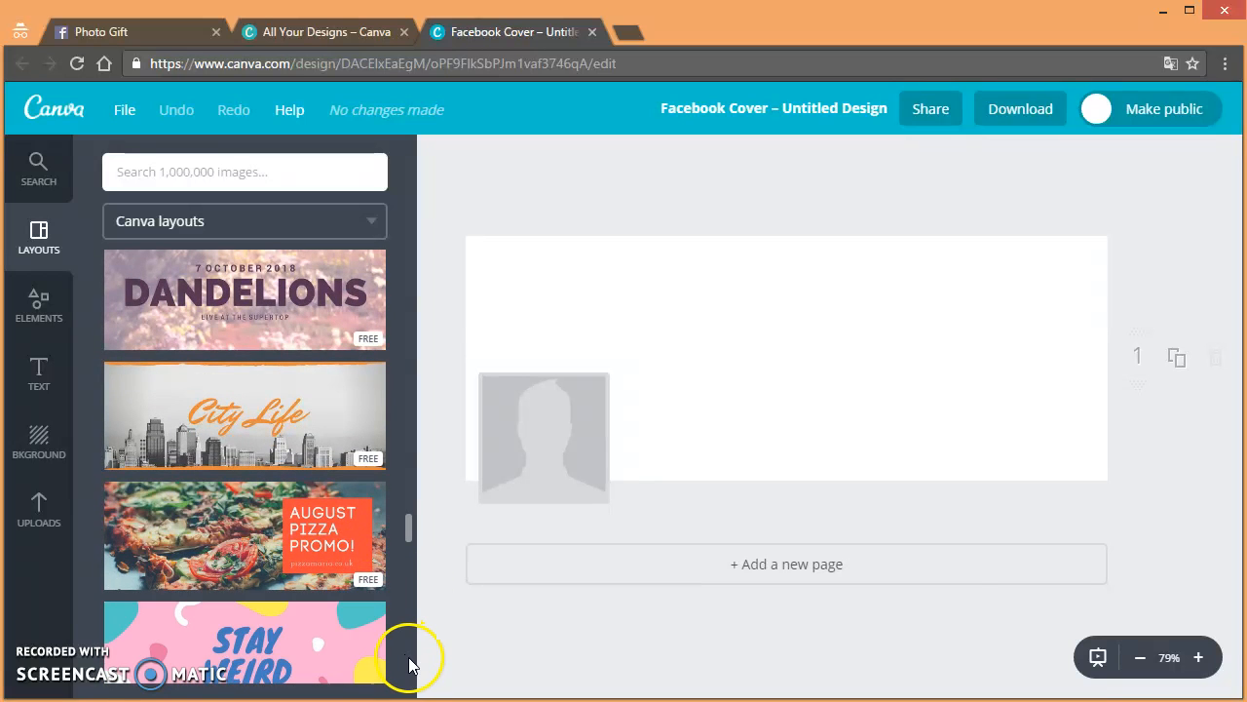
pyautogui.moveTo(410, 531); pyautogui.dragTo(377, 242)
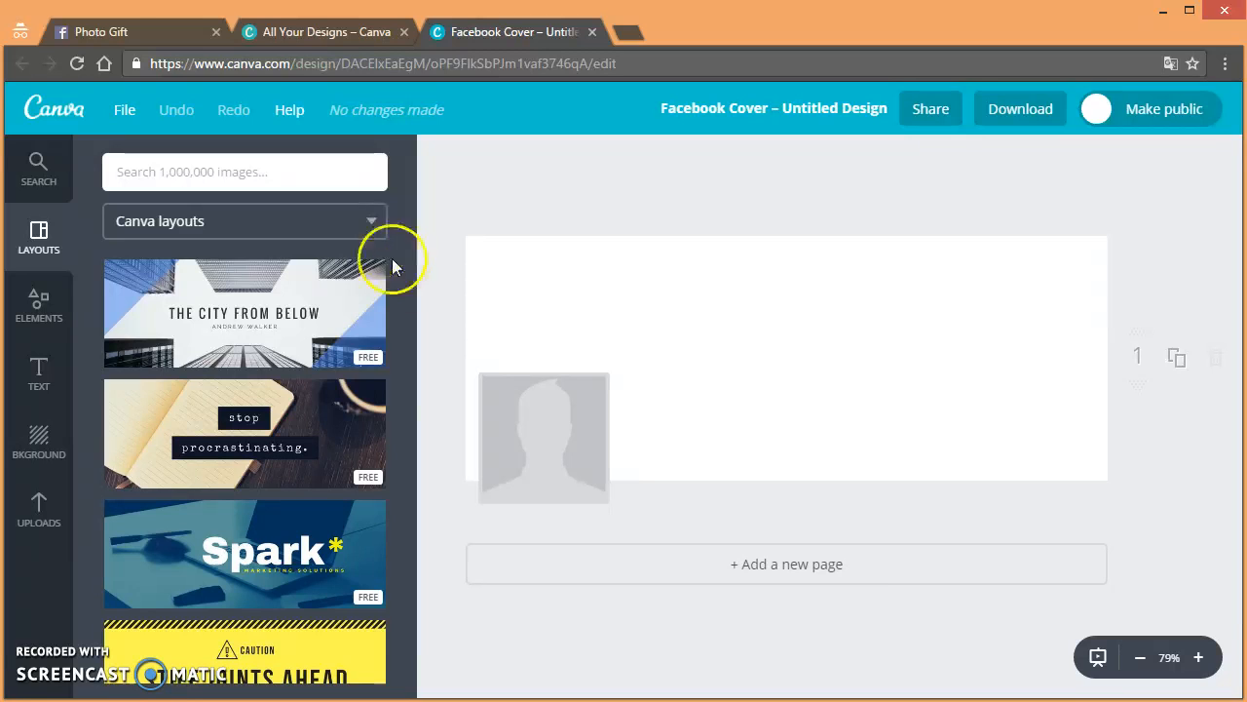
pyautogui.moveTo(409, 269); pyautogui.dragTo(431, 376)
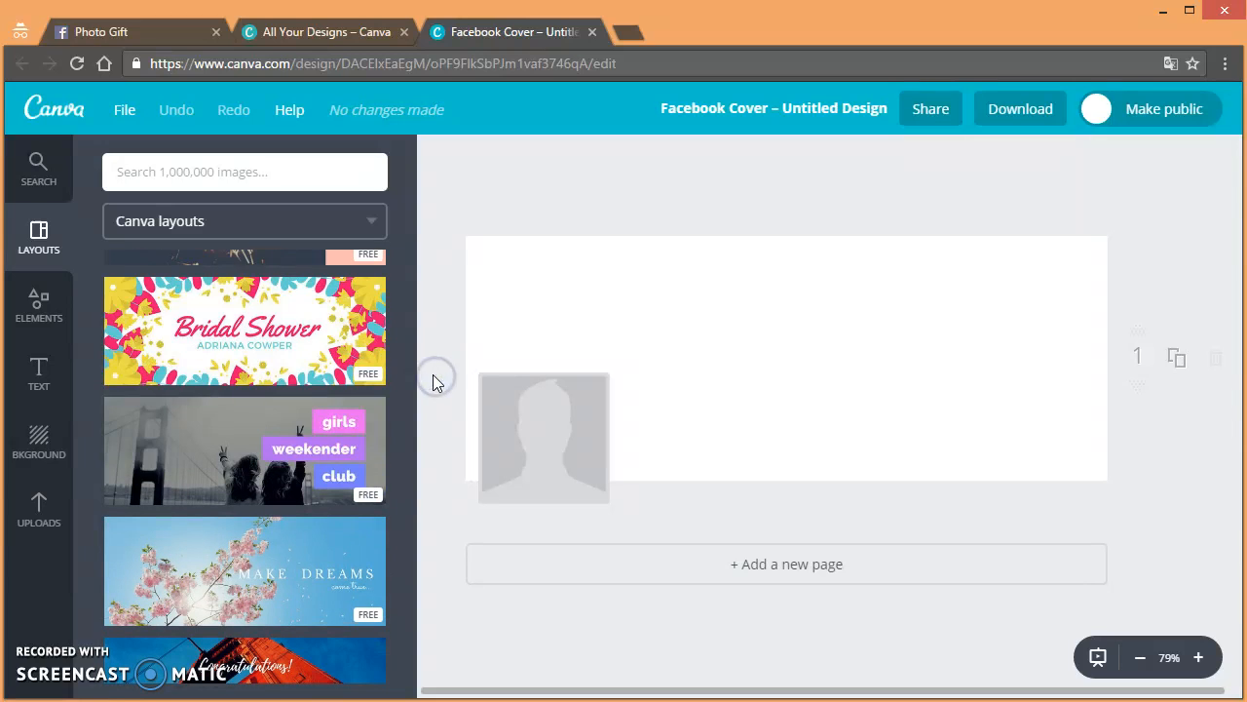
pyautogui.click(282, 577)
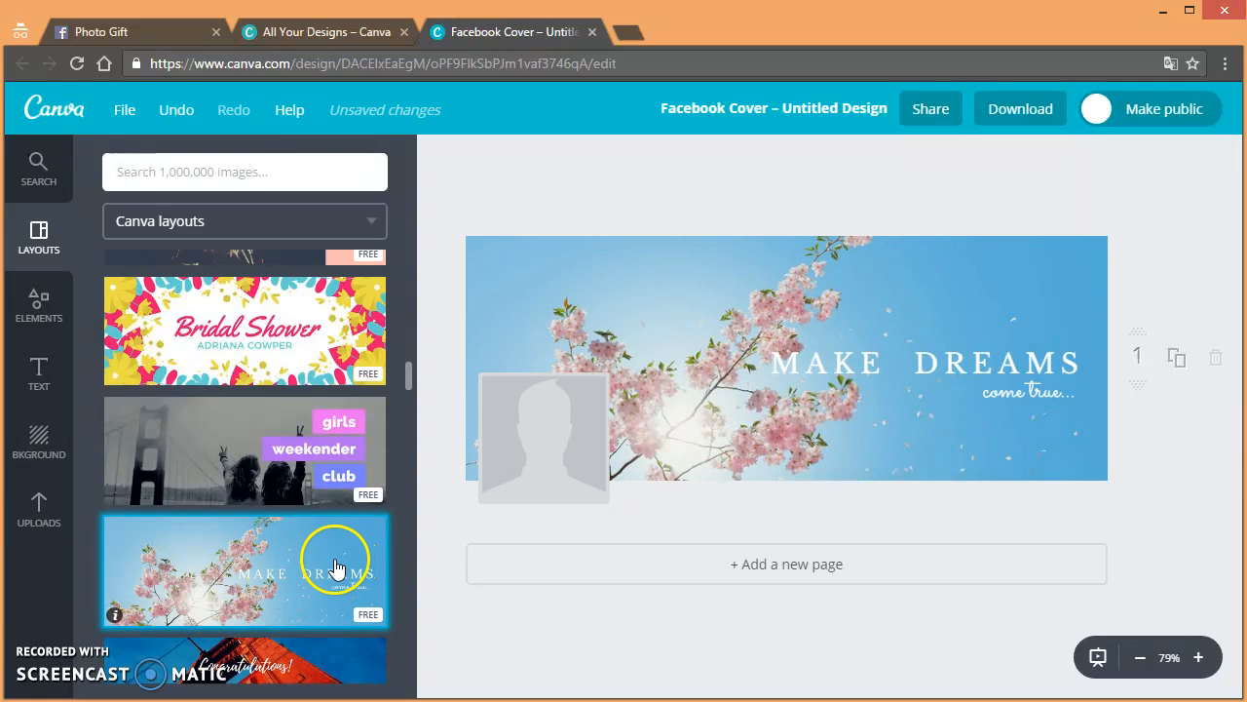
# Step: Replace the "MAKE DREAMS" heading text with "Photo Gift"
pyautogui.click(945, 363)
pyautogui.doubleClick(909, 364)
pyautogui.moveTo(909, 365); pyautogui.dragTo(828, 370)
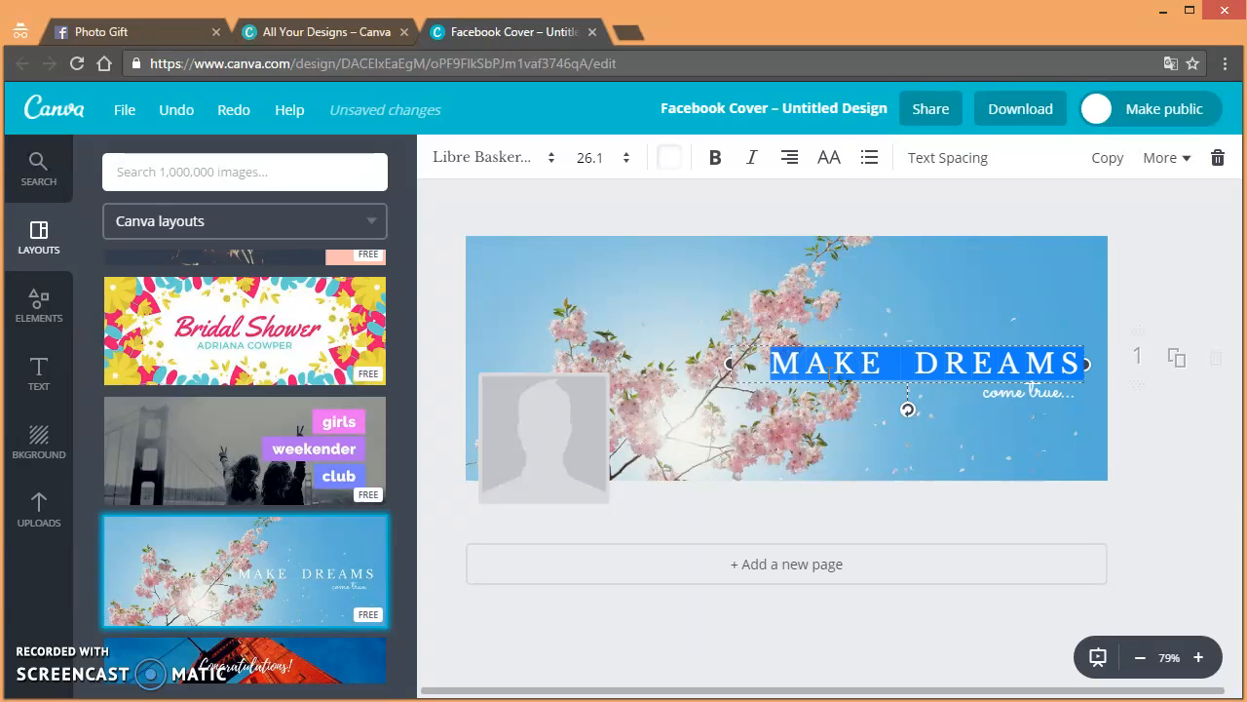
pyautogui.write('Photo')
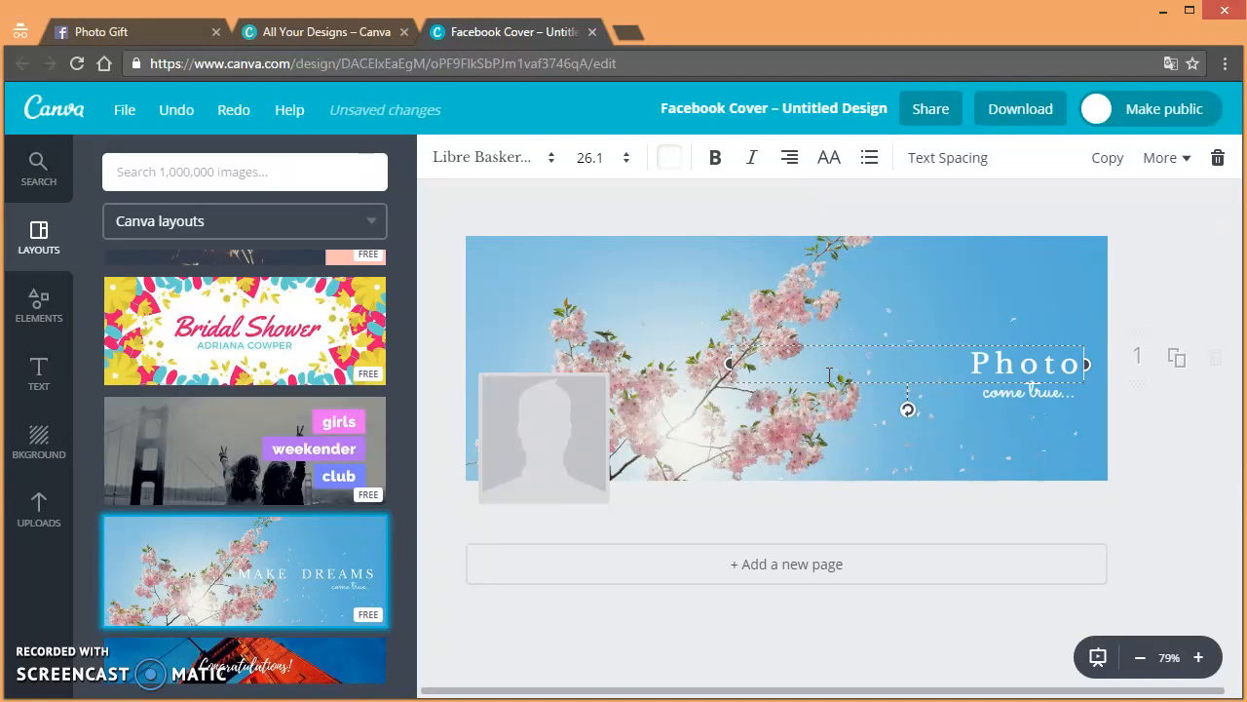
pyautogui.write(' Gift')
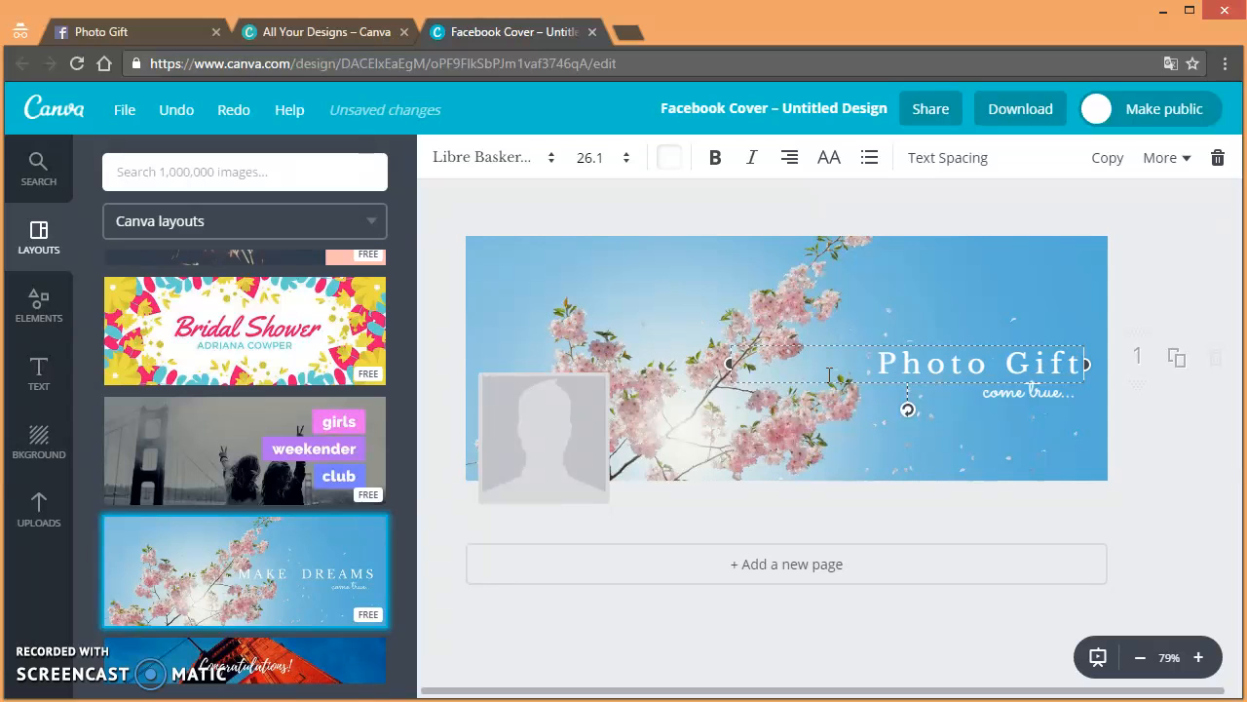
pyautogui.click(811, 365)
# Step: Replace the "come true..." subtitle with "by" followed by the page owner's first name
pyautogui.click(1016, 396)
pyautogui.click(1005, 394)
pyautogui.click(994, 425)
pyautogui.click(1004, 395)
pyautogui.doubleClick(1007, 396)
pyautogui.write('S')
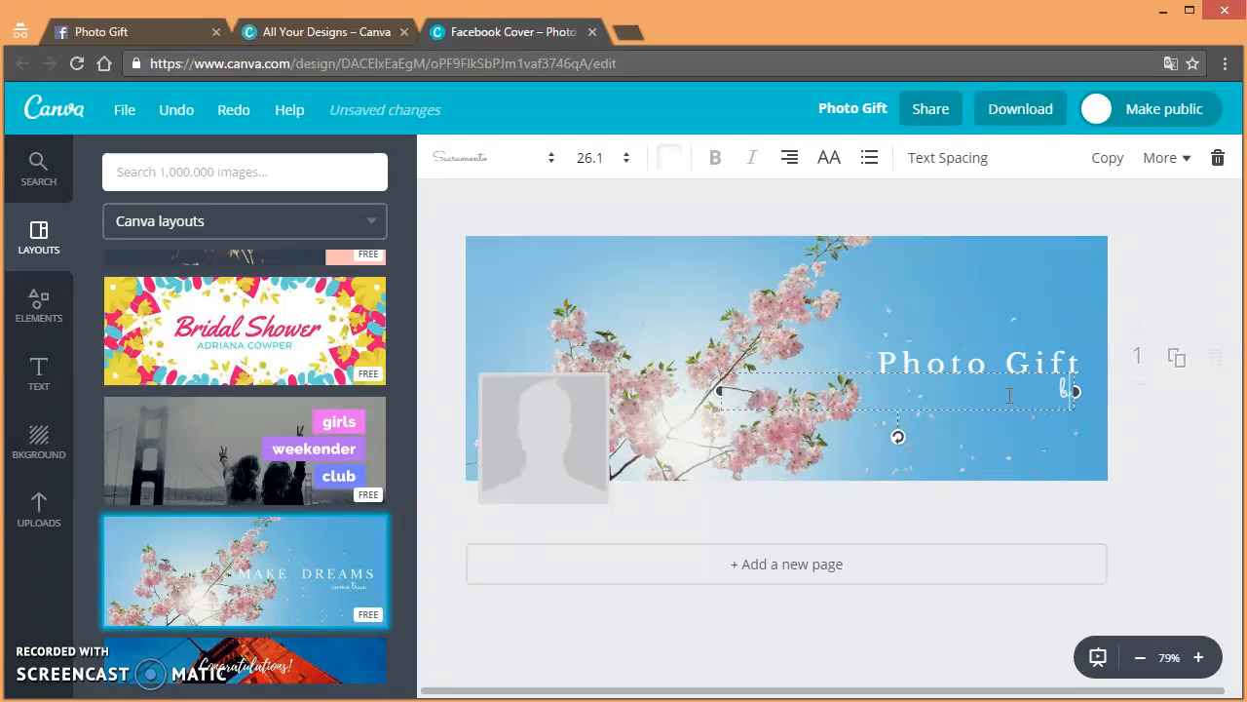
pyautogui.write(' ana')
pyautogui.press('BackSpace')
pyautogui.press('BackSpace')
pyautogui.write('na')
pyautogui.press('BackSpace')
pyautogui.press('BackSpace')
pyautogui.write('Ana')
pyautogui.click(1010, 425)
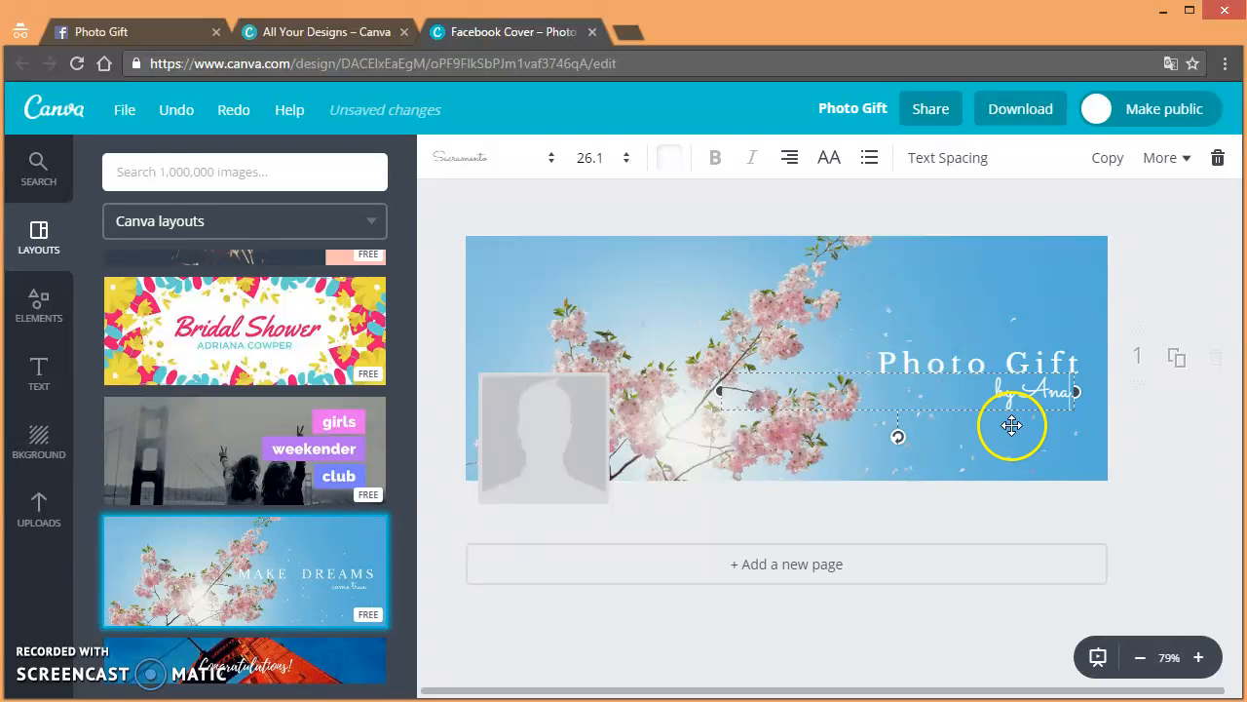
pyautogui.click(1013, 457)
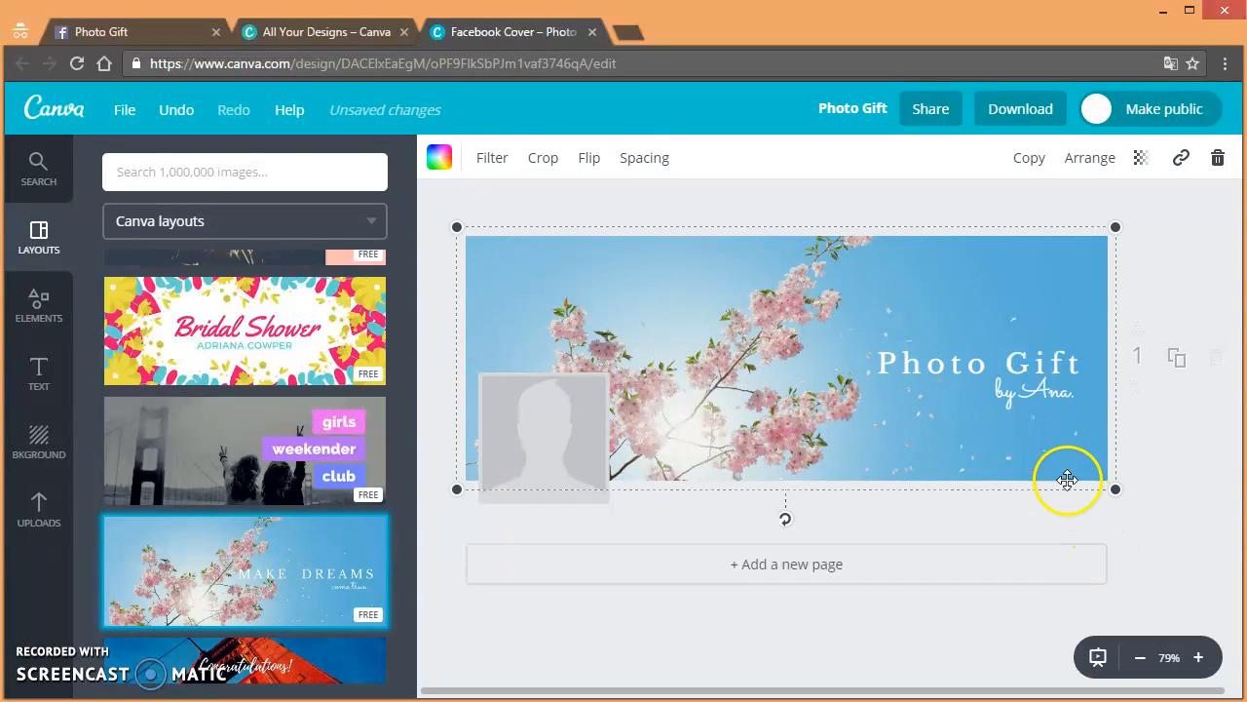
# Step: Change the font of the "Photo Gift" heading to Niconne
pyautogui.click(1051, 353)
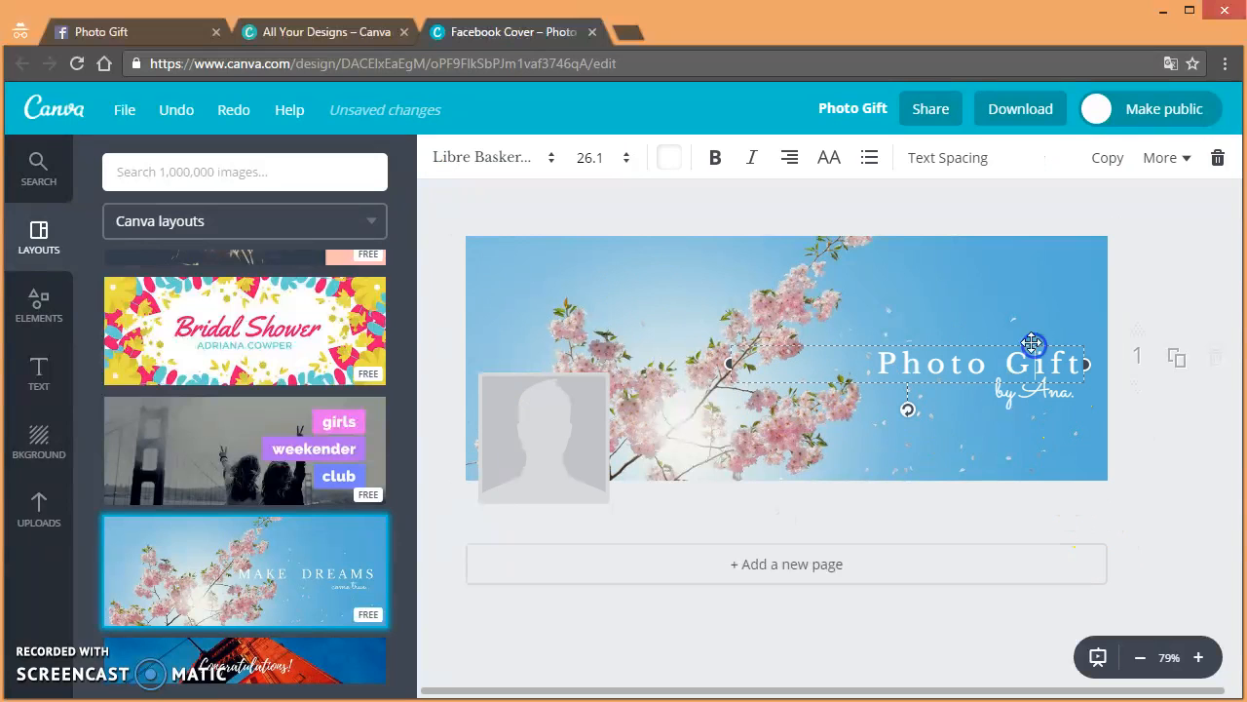
pyautogui.click(542, 173)
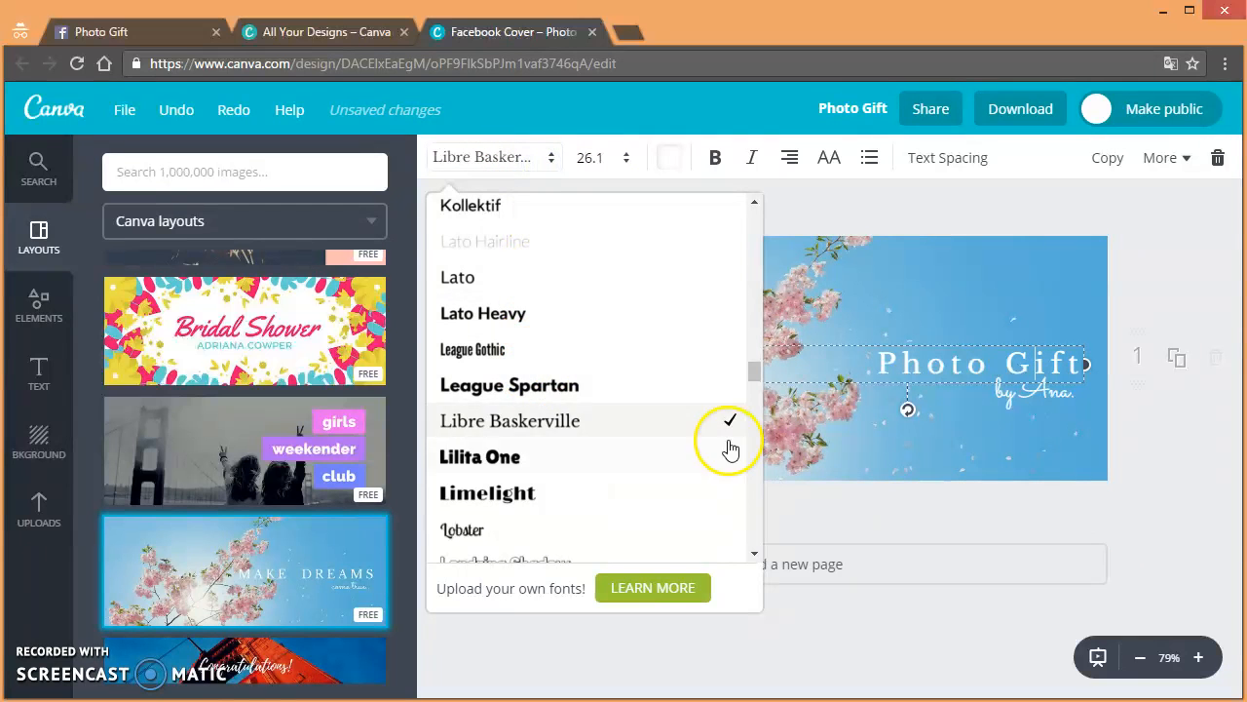
pyautogui.moveTo(757, 370); pyautogui.dragTo(764, 402)
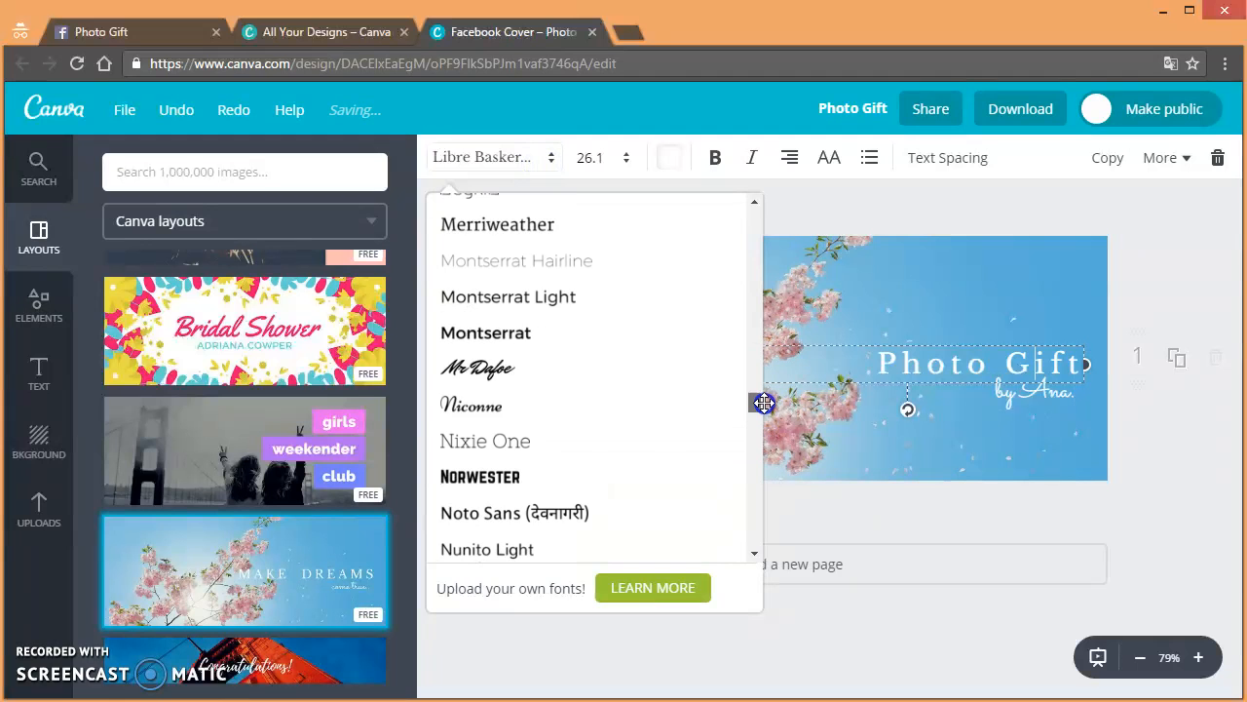
pyautogui.click(633, 407)
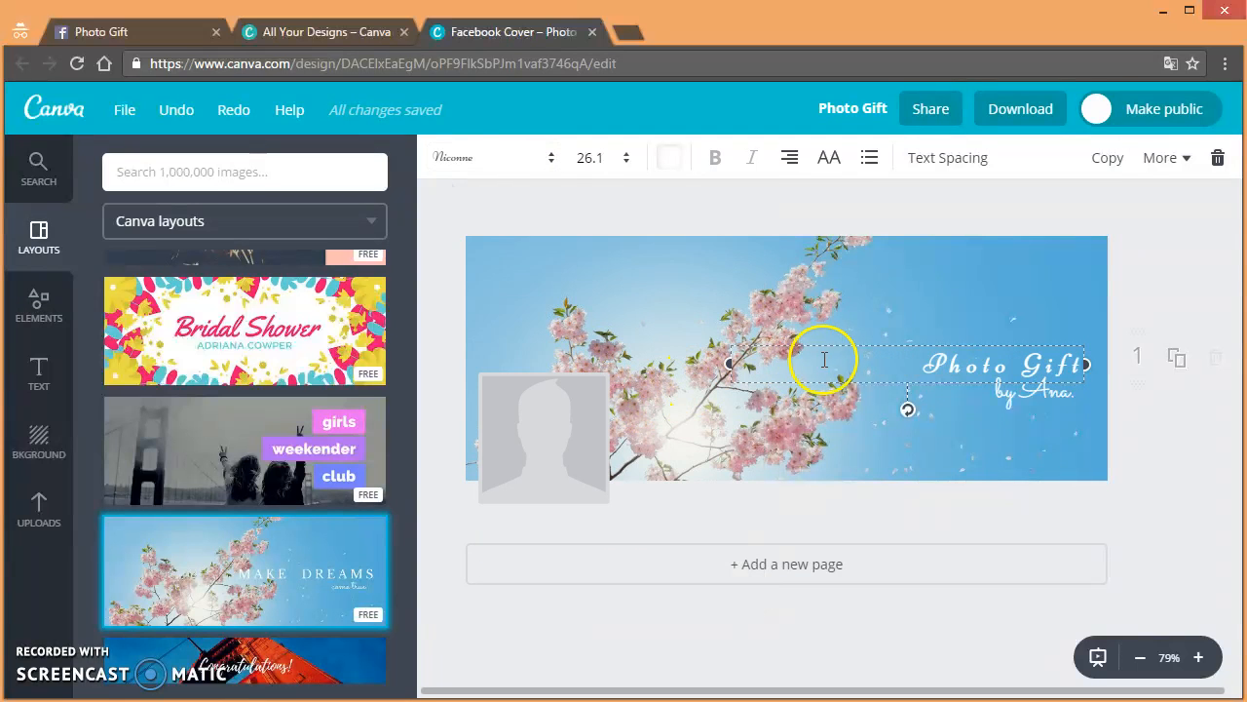
# Step: Set the "Photo Gift" heading's font size to 48 and move it up clear of the subtitle
pyautogui.doubleClick(830, 347)
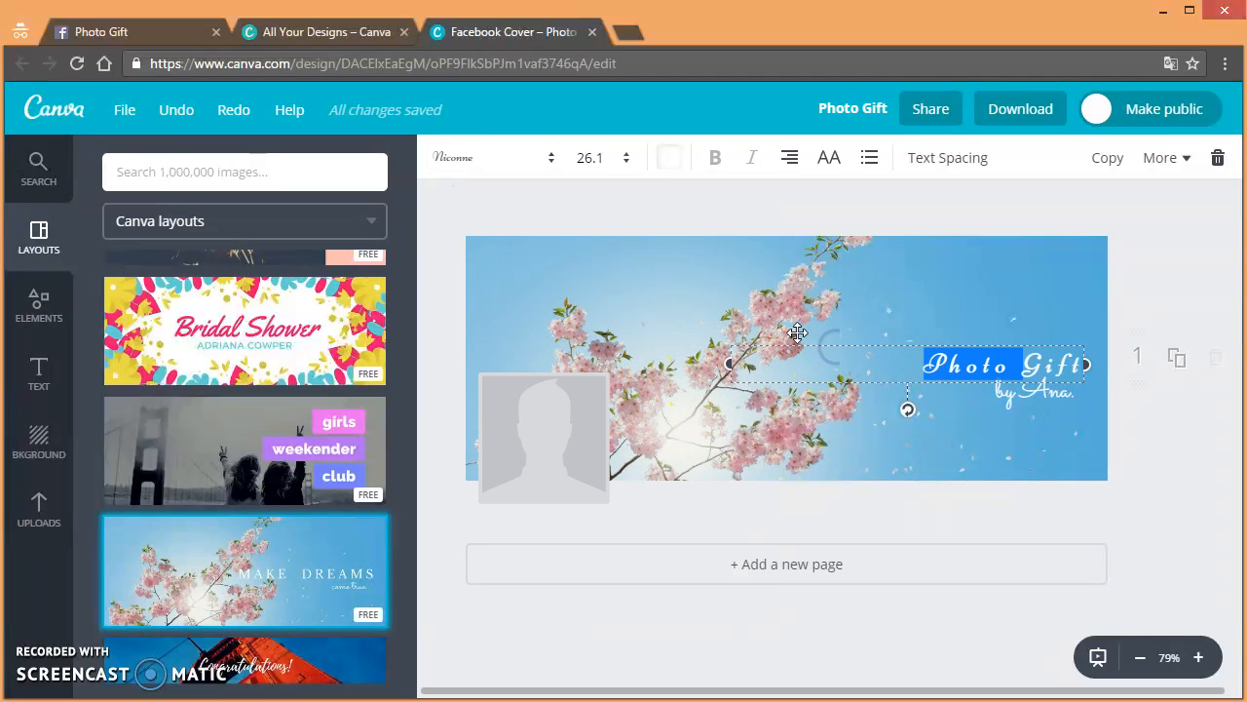
pyautogui.click(629, 161)
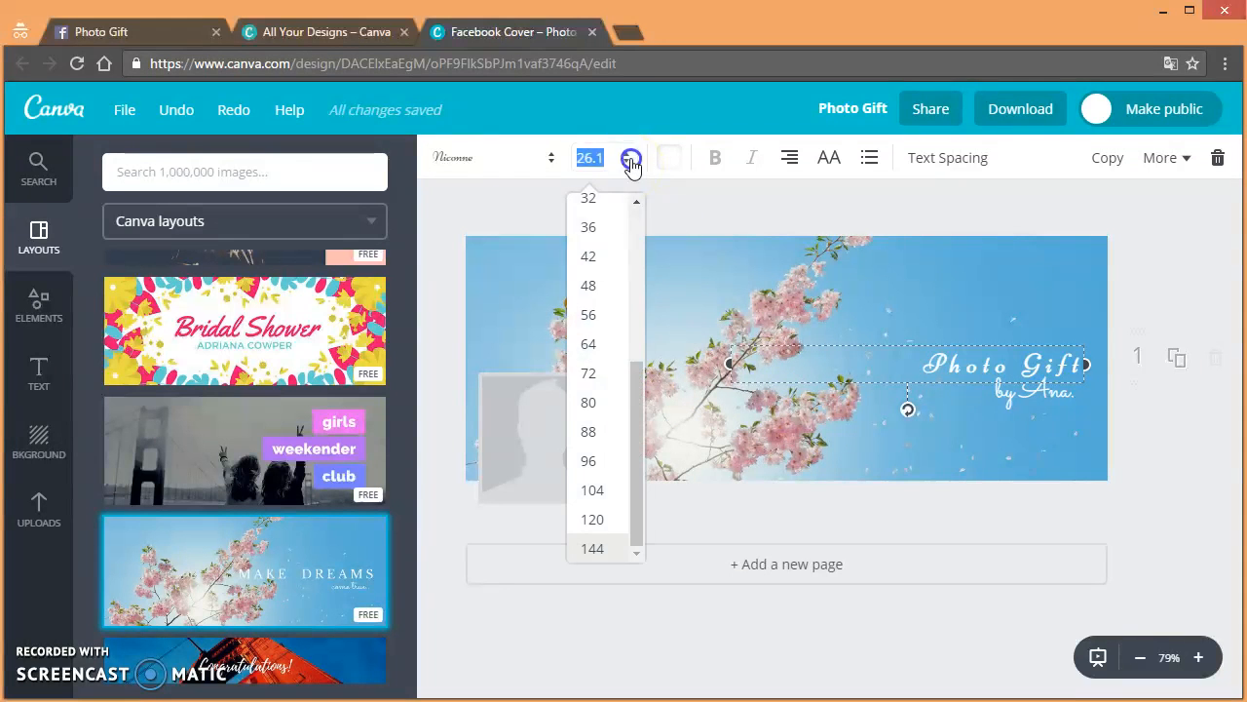
pyautogui.click(593, 347)
pyautogui.click(633, 160)
pyautogui.click(591, 285)
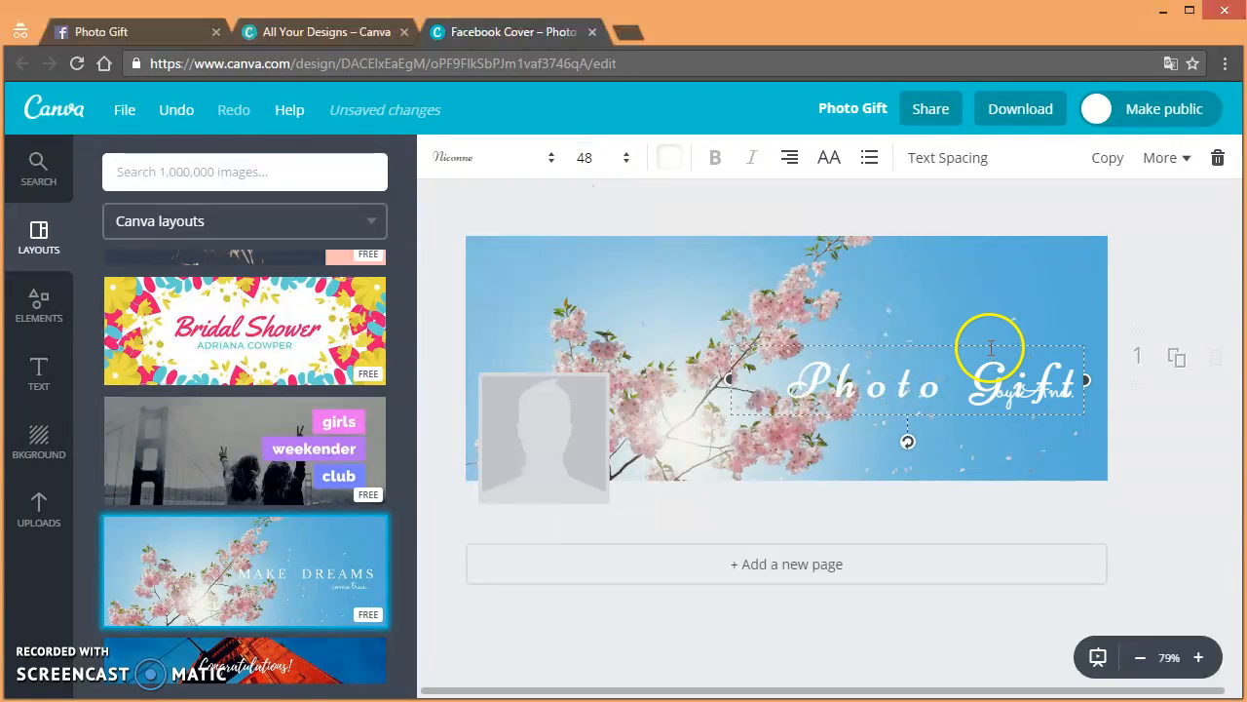
pyautogui.moveTo(988, 345); pyautogui.dragTo(992, 303)
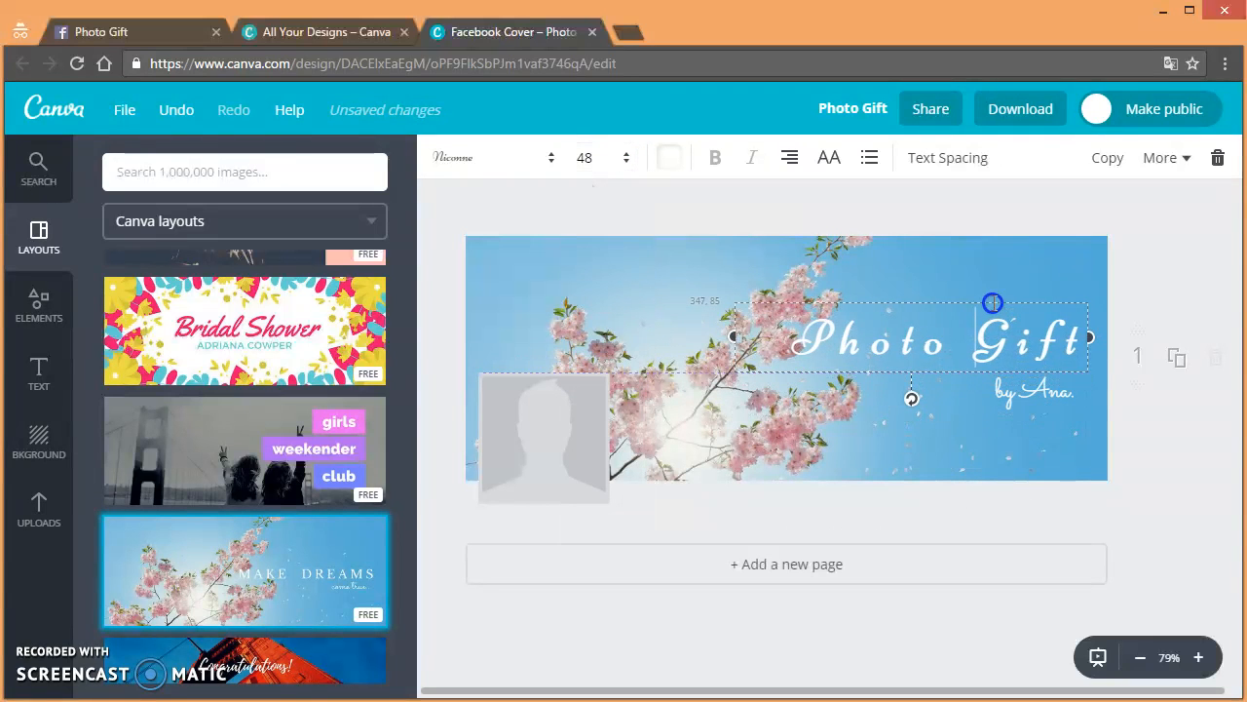
# Step: Try yellow as the "Photo Gift" heading's text colour and set it back to white
pyautogui.click(669, 158)
pyautogui.click(760, 328)
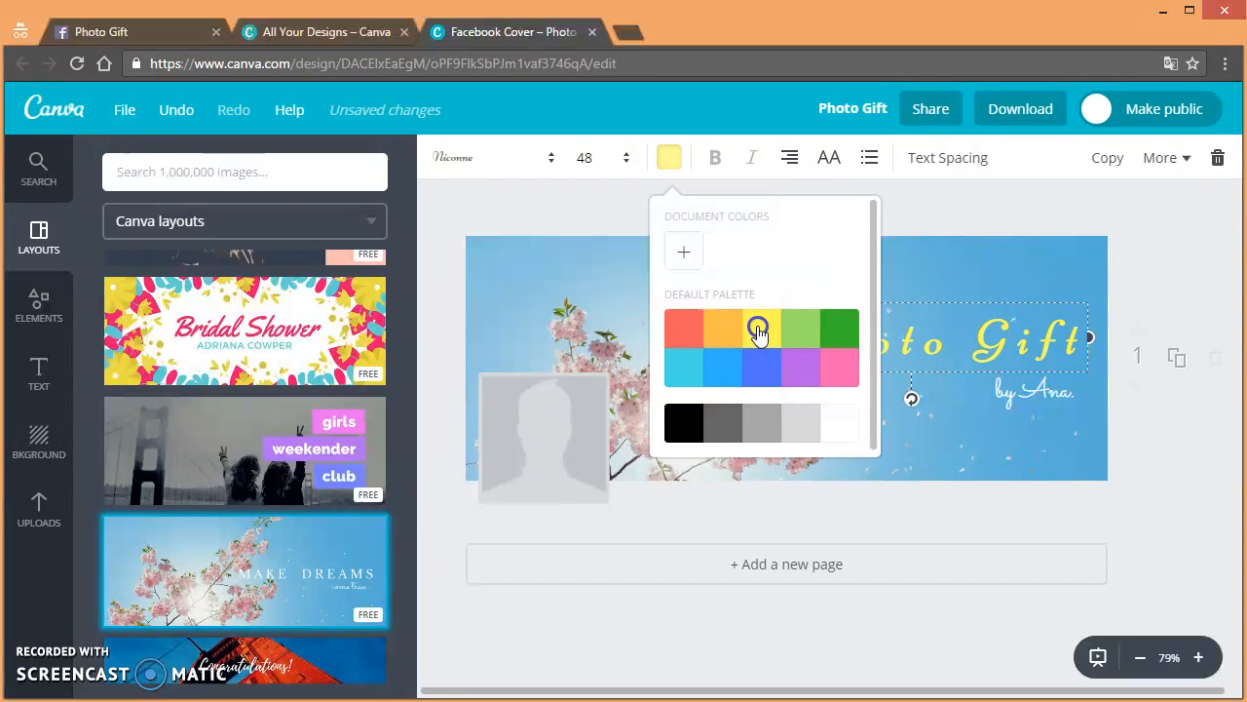
pyautogui.click(834, 425)
pyautogui.click(975, 308)
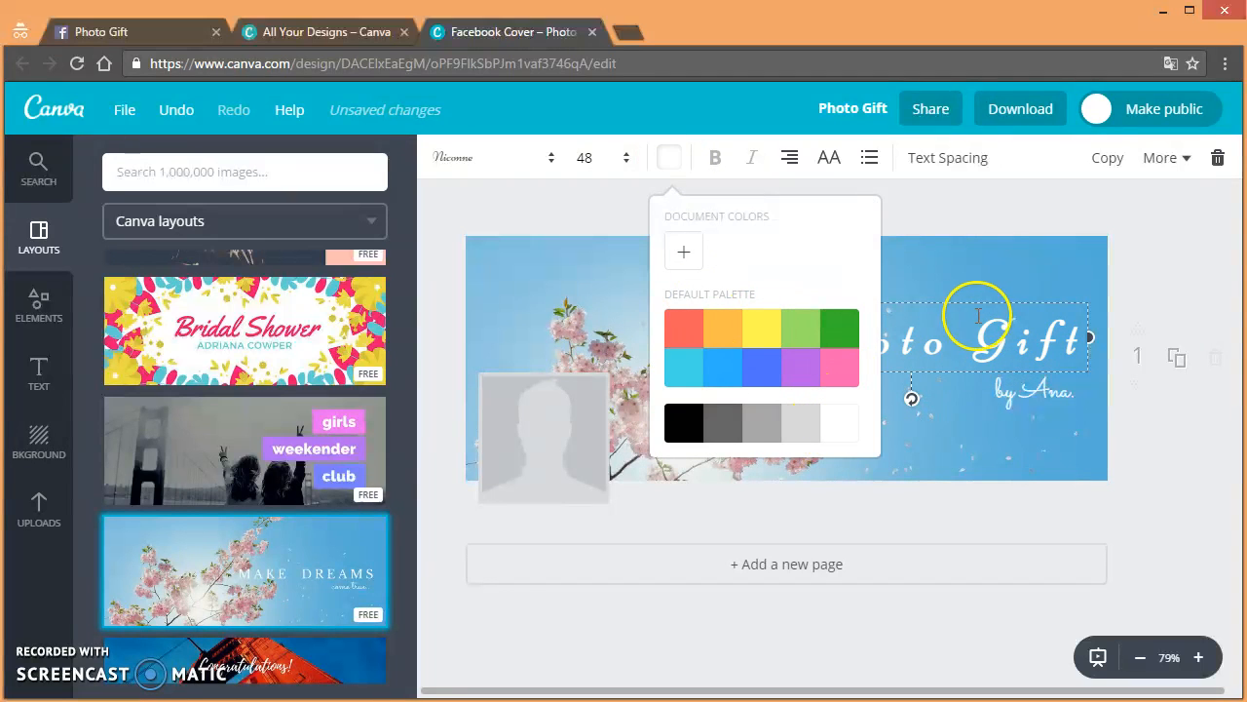
pyautogui.click(1166, 436)
# Step: Shift the subtitle slightly to the right and the "Photo Gift" heading slightly to the left on the cover
pyautogui.moveTo(1056, 370); pyautogui.dragTo(1074, 410)
pyautogui.click(1156, 446)
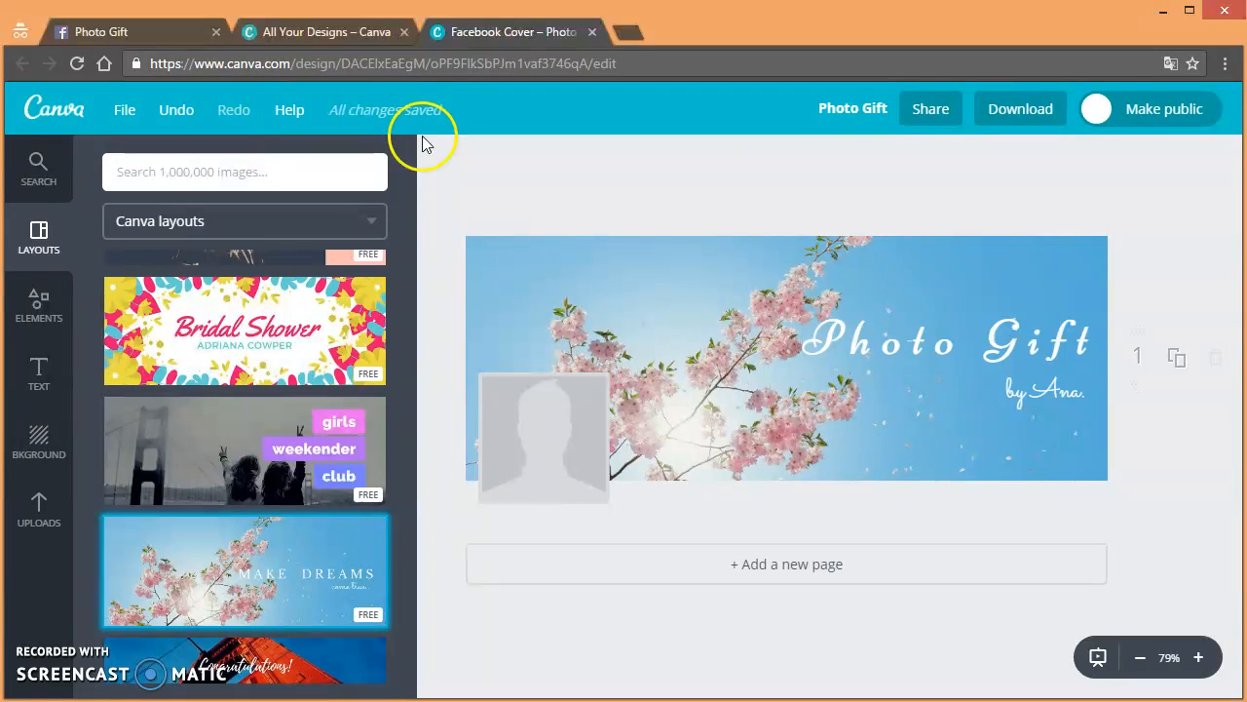
pyautogui.moveTo(1043, 362); pyautogui.dragTo(1017, 376)
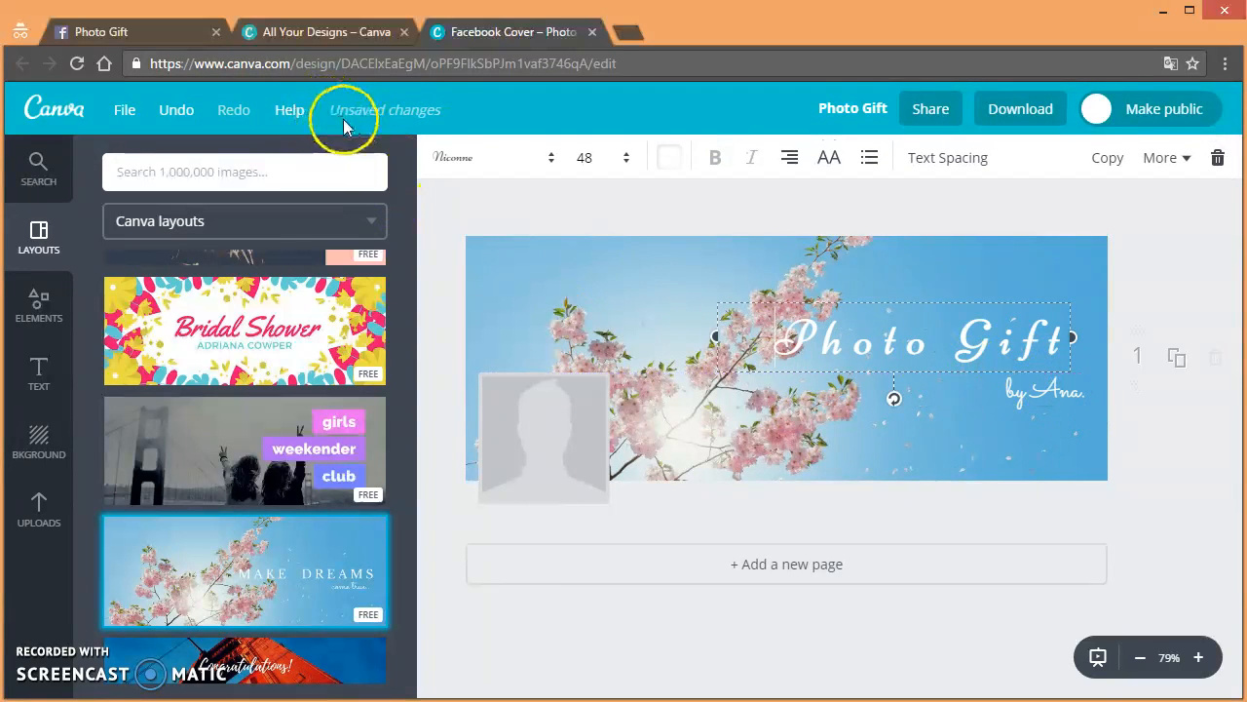
# Step: Move the "Photo Gift" heading slightly to the right to line up with the subtitle's right edge and save the design
pyautogui.moveTo(946, 371); pyautogui.dragTo(966, 380)
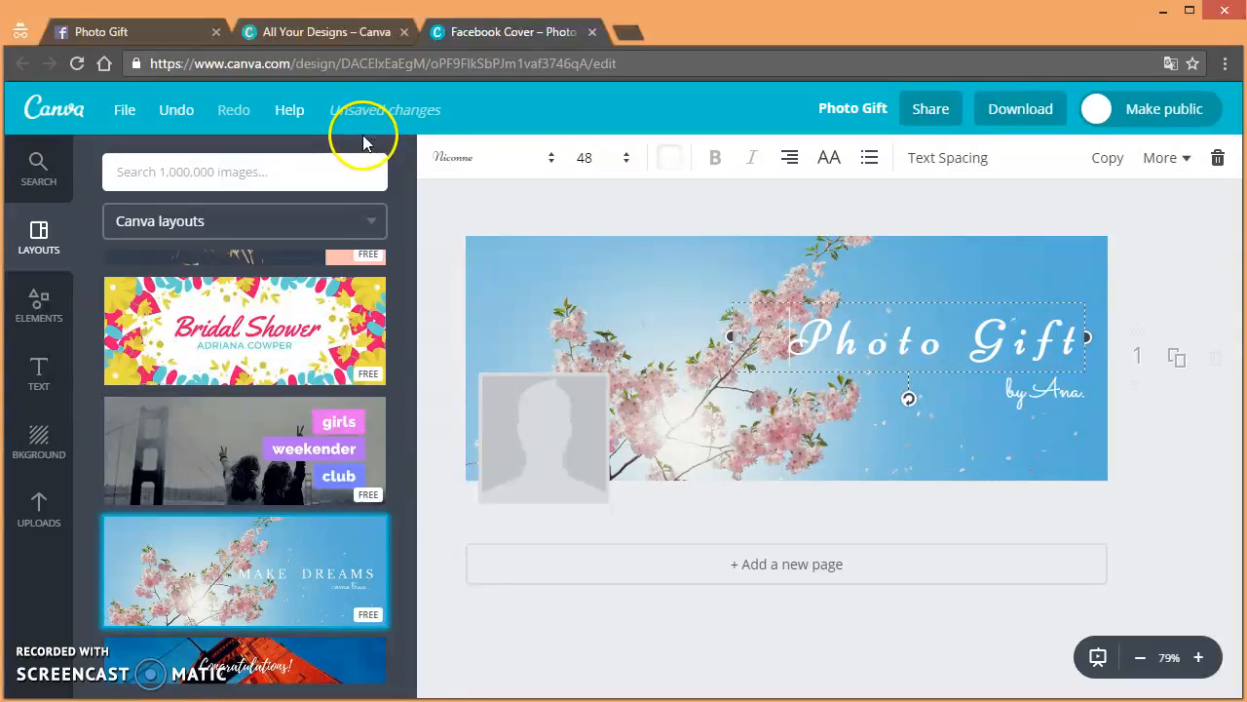
pyautogui.click(124, 111)
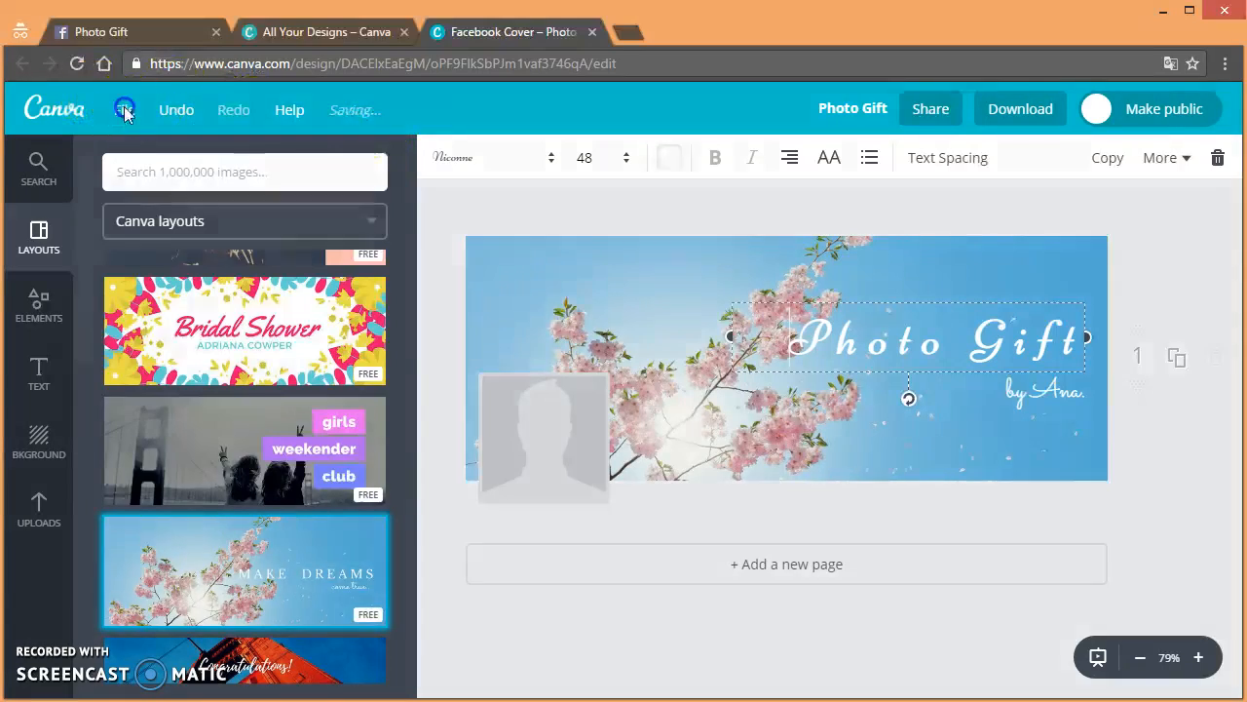
pyautogui.click(123, 280)
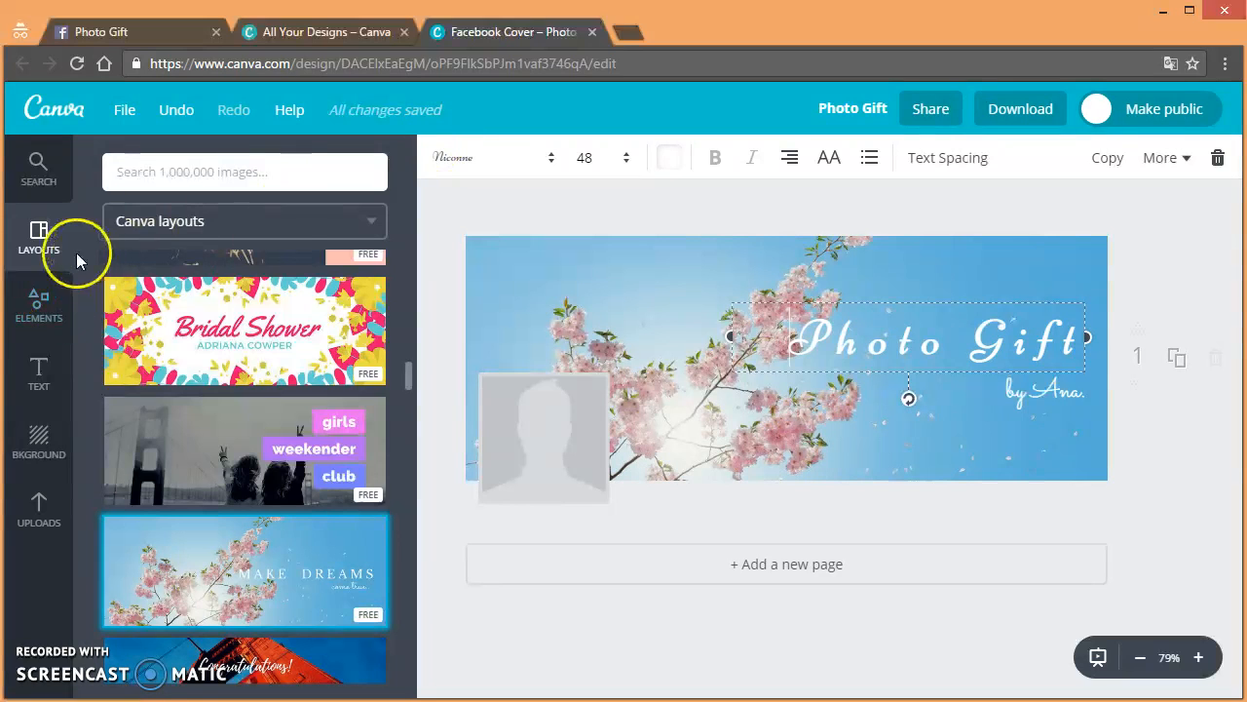
# Step: Browse the available shapes and frames in the design elements library
pyautogui.click(47, 318)
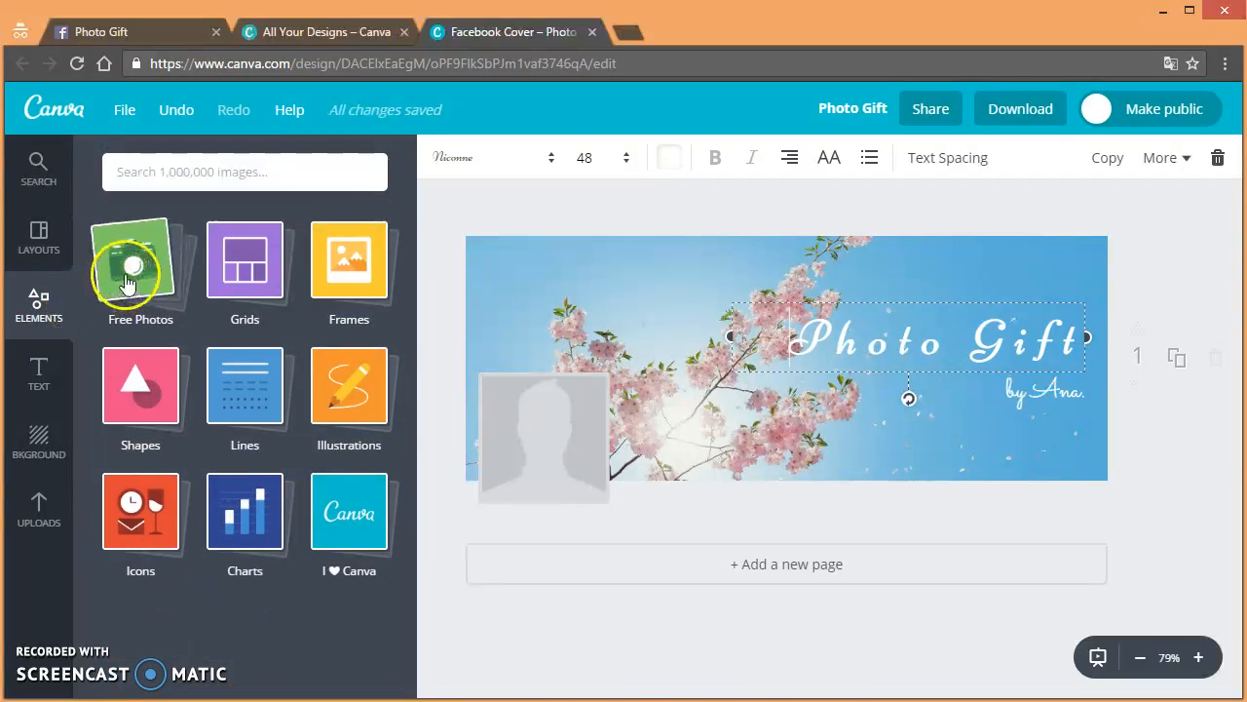
pyautogui.click(144, 390)
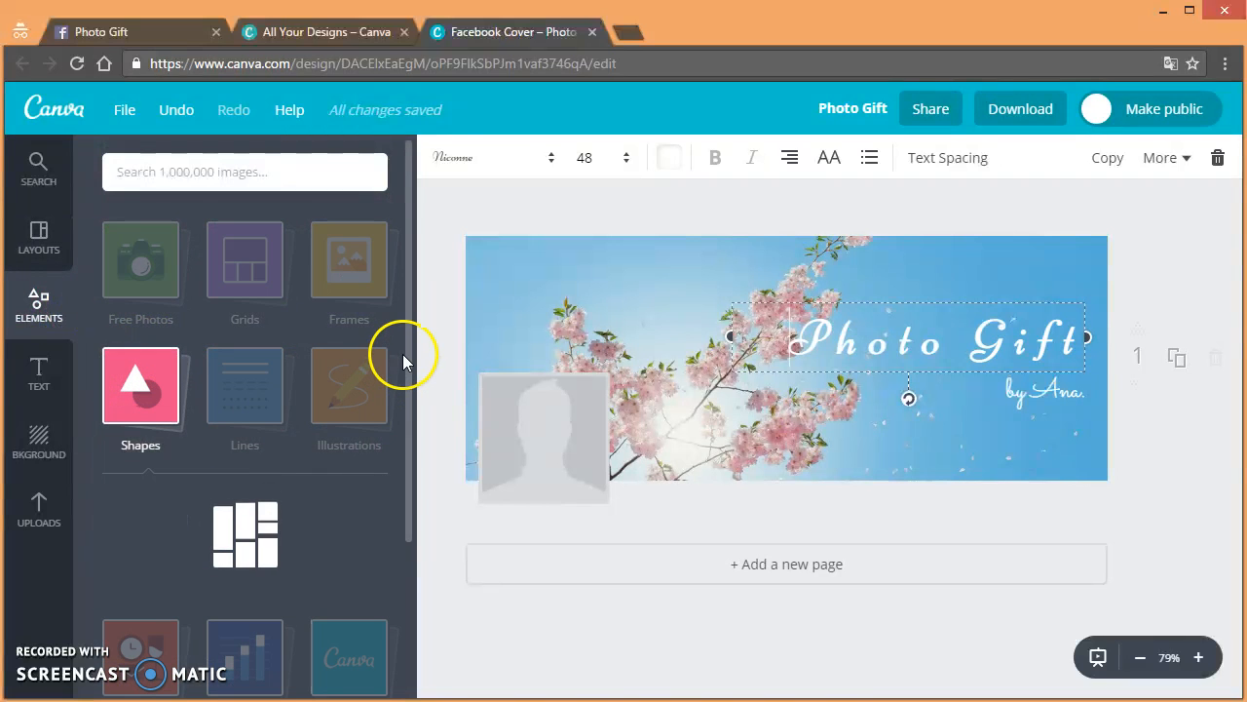
pyautogui.moveTo(409, 296); pyautogui.dragTo(422, 565)
pyautogui.moveTo(410, 453); pyautogui.dragTo(415, 230)
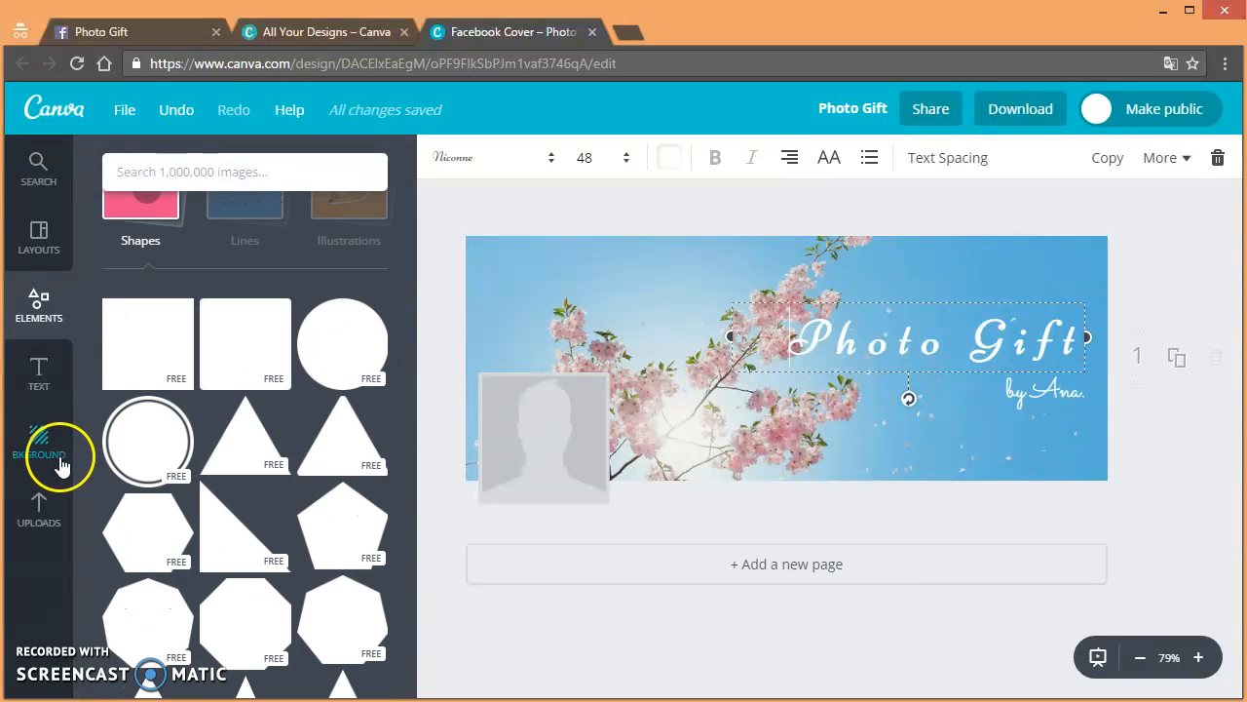
pyautogui.click(39, 314)
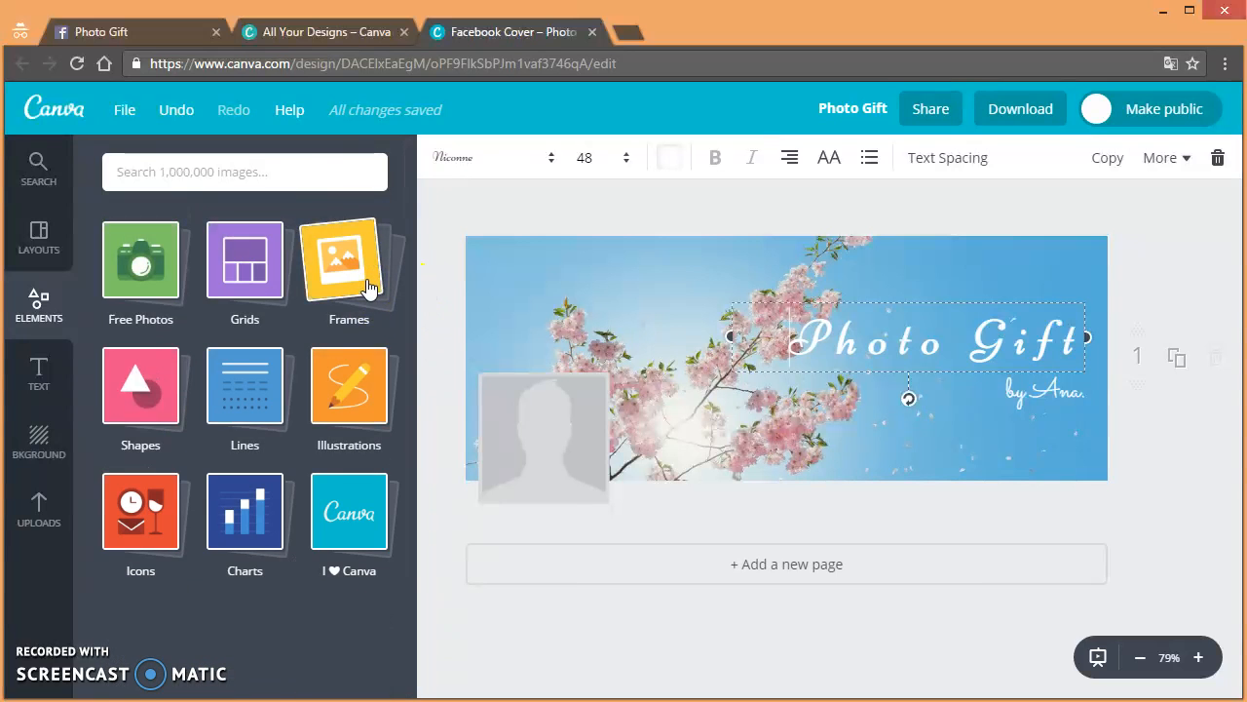
pyautogui.click(368, 288)
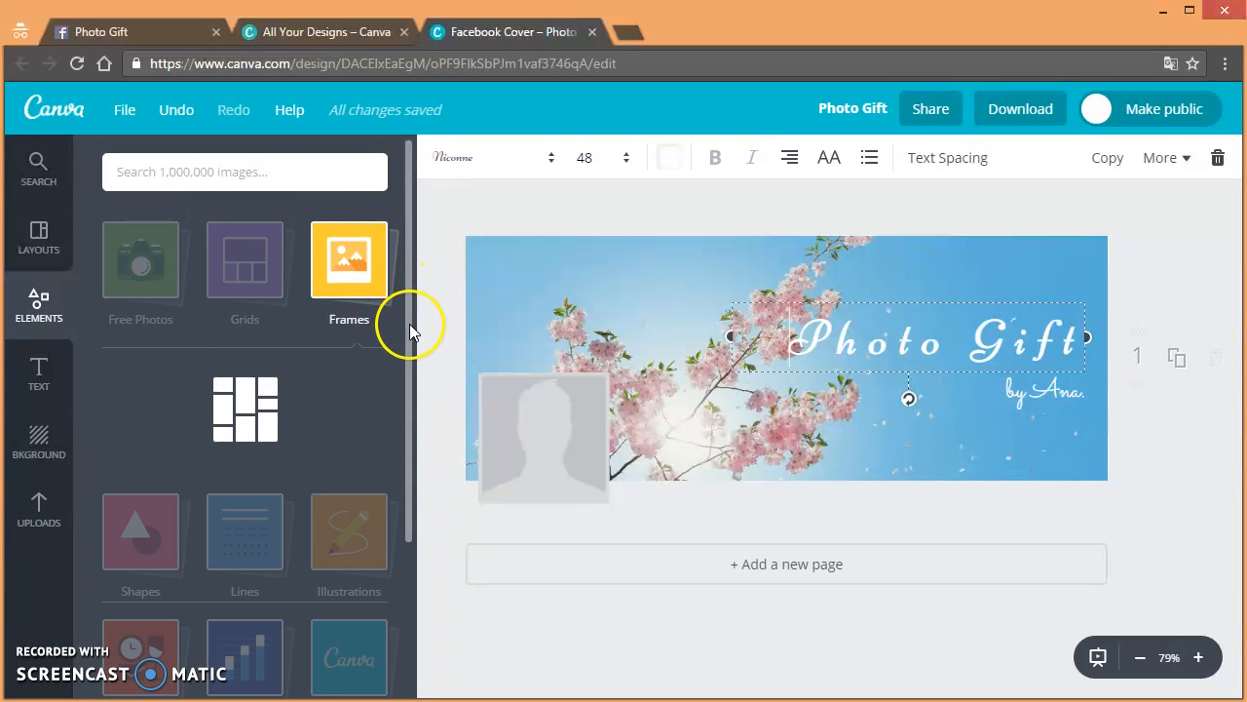
pyautogui.moveTo(410, 326)
pyautogui.mouseDown()
pyautogui.moveTo(409, 384)
pyautogui.moveTo(409, 314)
pyautogui.moveTo(419, 499)
pyautogui.moveTo(418, 348)
pyautogui.mouseUp()
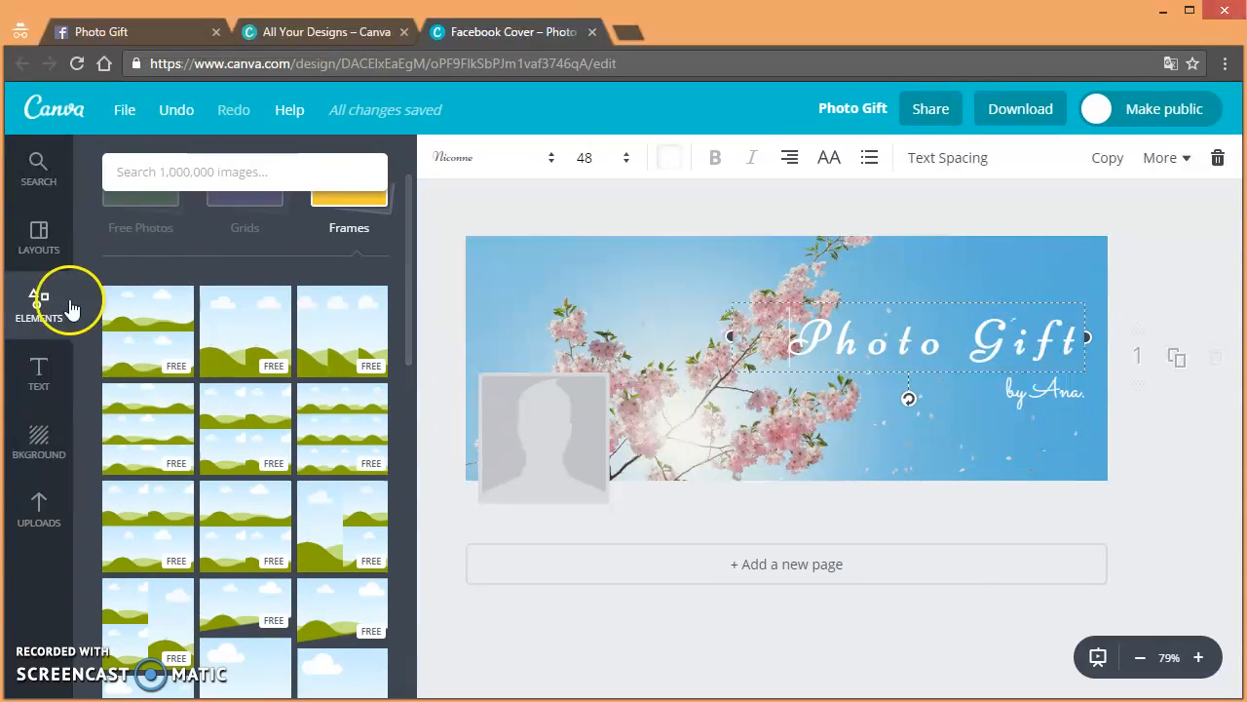
pyautogui.click(29, 322)
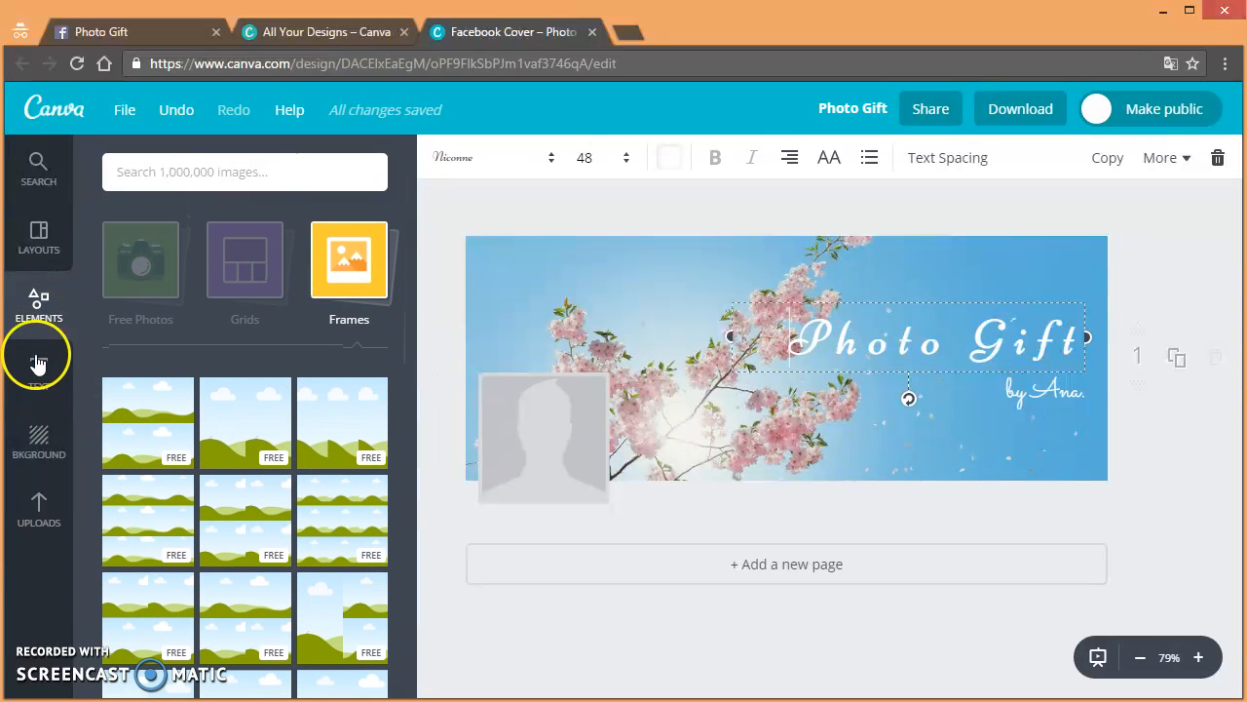
# Step: Look through the ready-made text designs that can be added to the cover
pyautogui.click(38, 375)
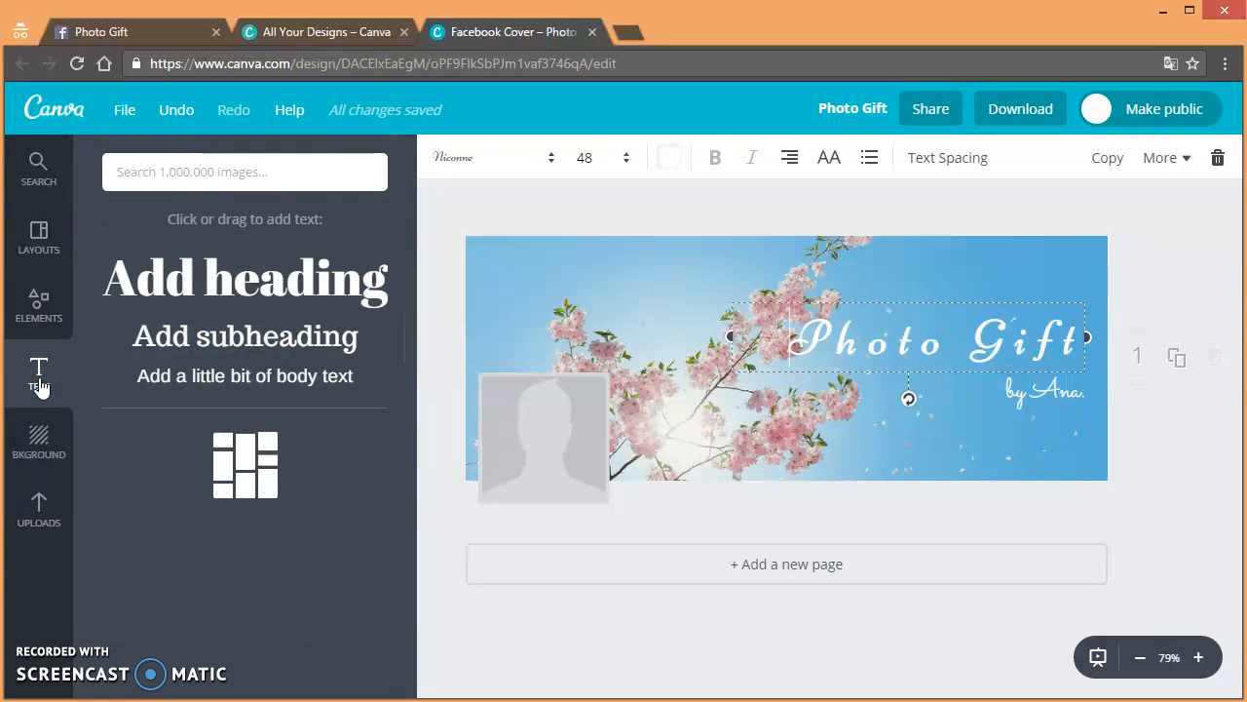
pyautogui.moveTo(411, 282); pyautogui.dragTo(413, 556)
pyautogui.moveTo(411, 421); pyautogui.dragTo(417, 570)
pyautogui.moveTo(417, 631); pyautogui.dragTo(398, 549)
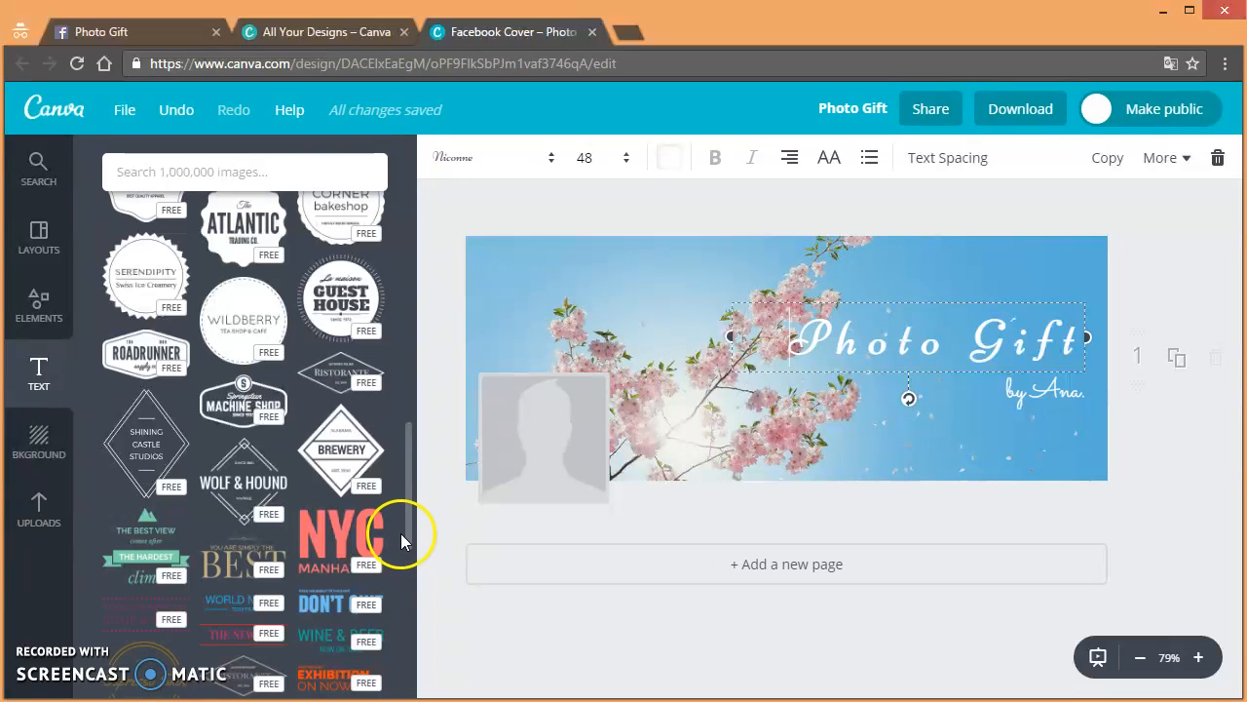
pyautogui.moveTo(409, 530); pyautogui.dragTo(412, 286)
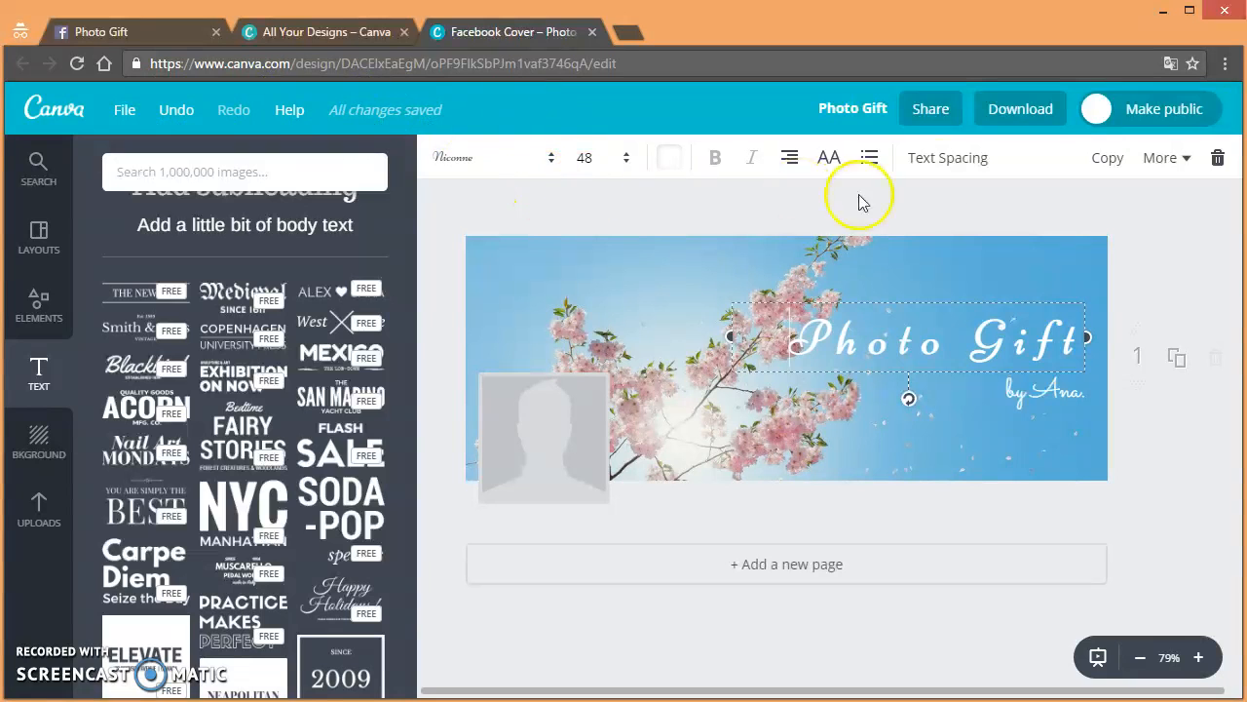
# Step: Download the finished Facebook cover as a PNG file
pyautogui.click(1024, 110)
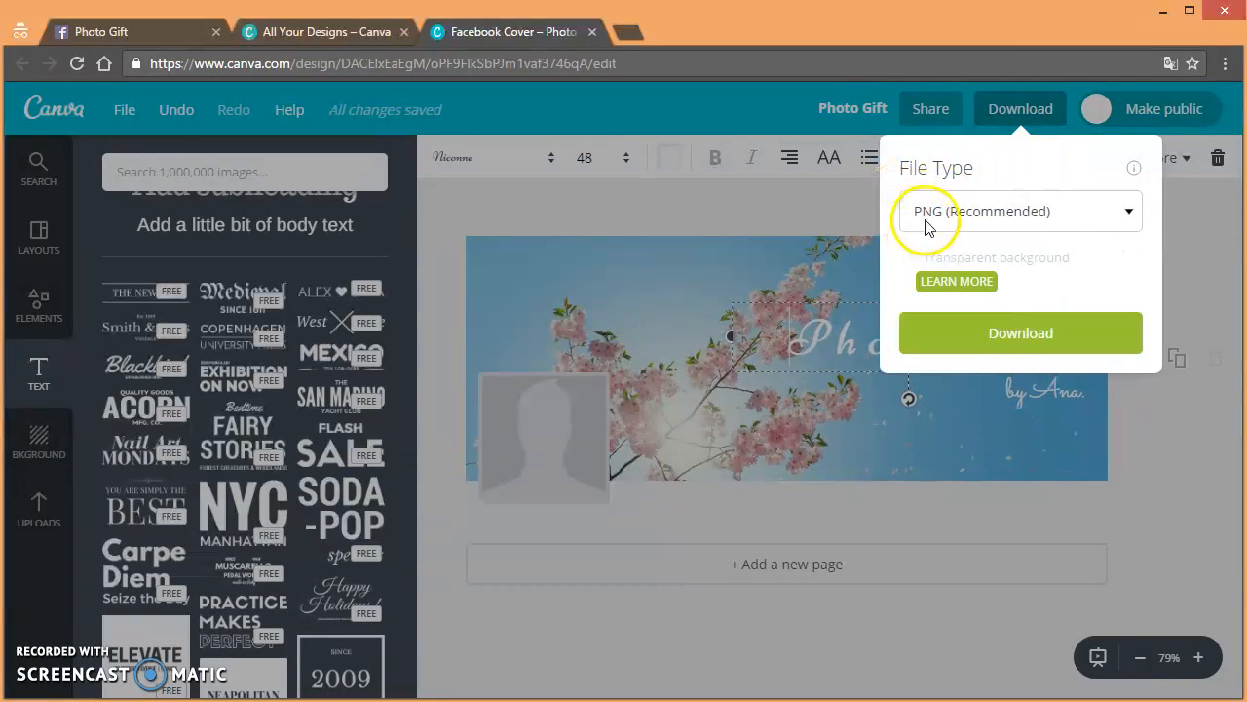
pyautogui.click(1017, 333)
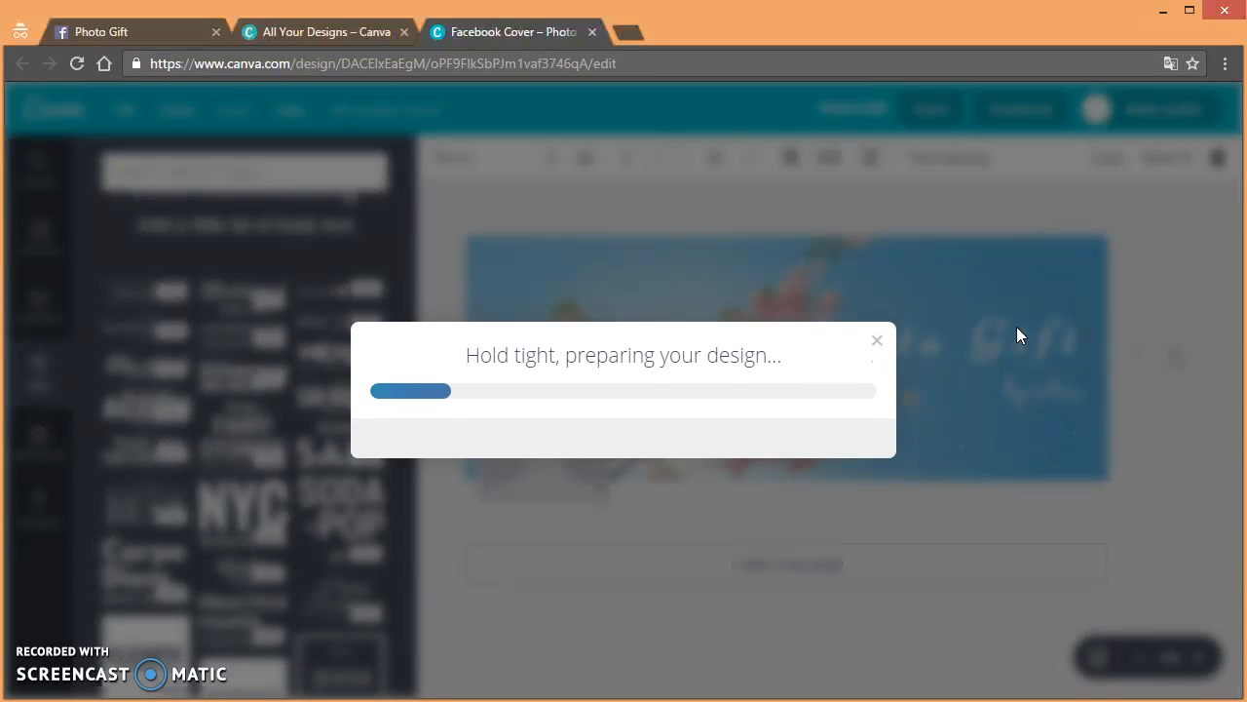